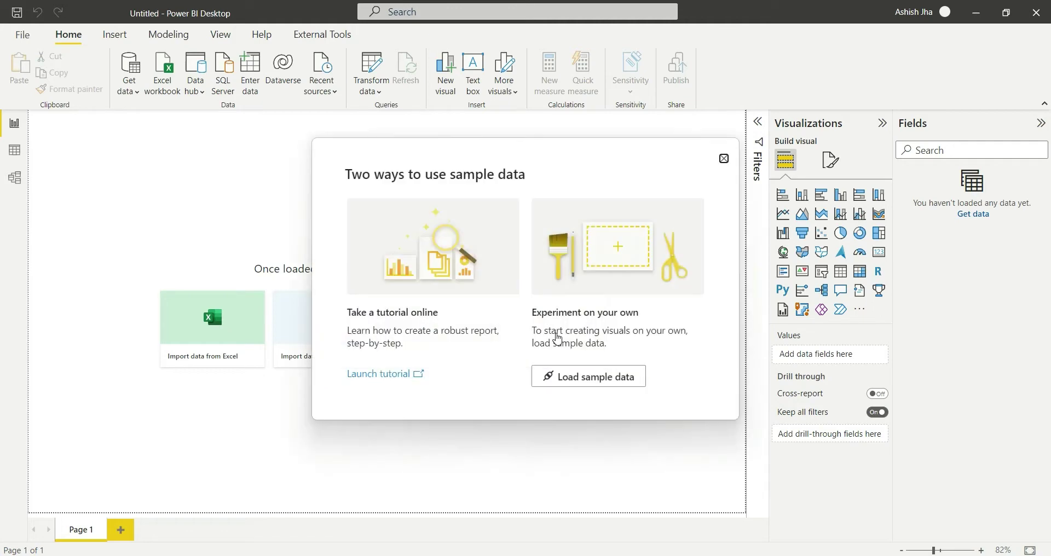
Step: Load the financials table from the Financial Sample.xlsx sample data, expand its field list and widen the Fields pane
{"action": "left_click", "coordinate": [547, 377]}
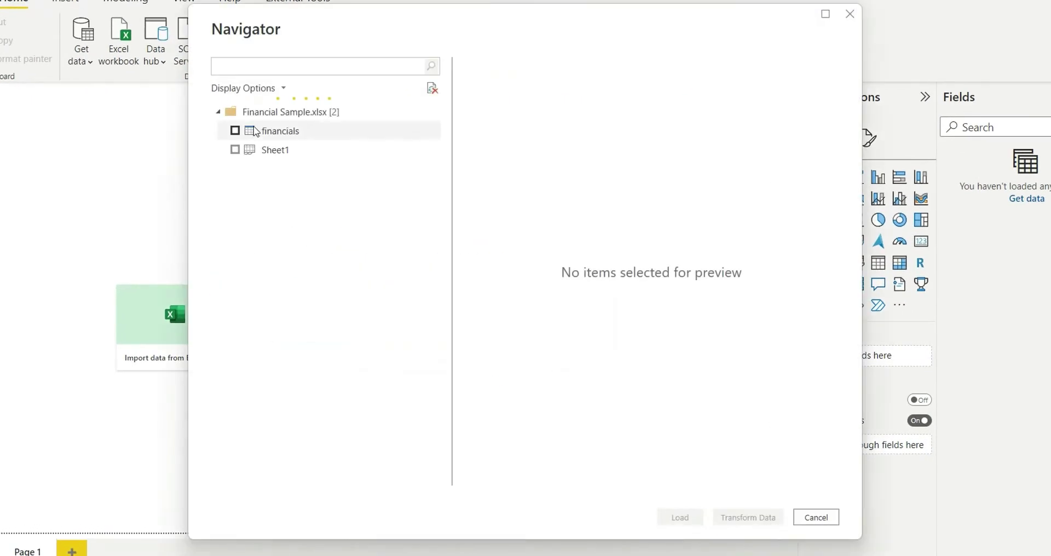
{"action": "left_click", "coordinate": [236, 132]}
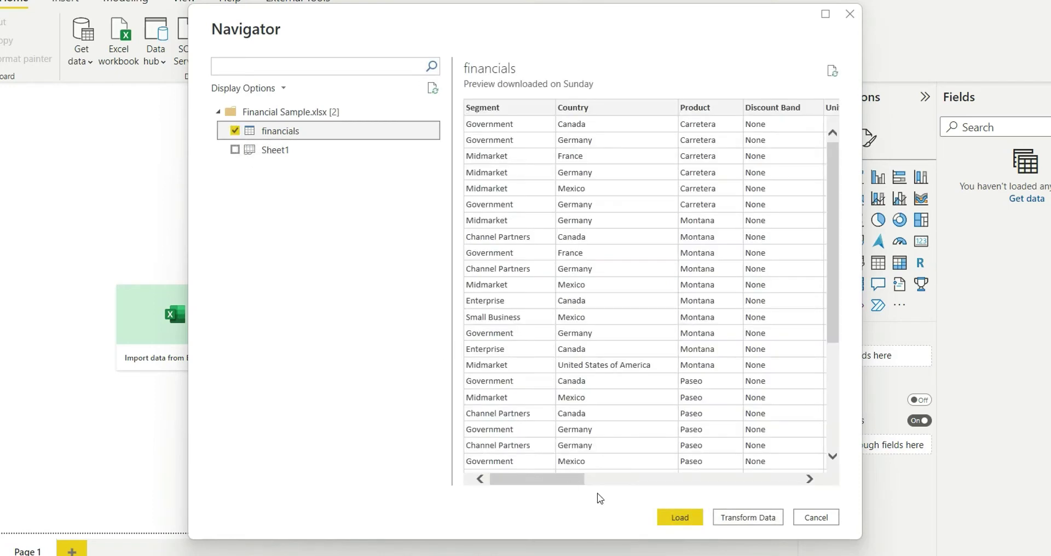
{"action": "left_click", "coordinate": [678, 517]}
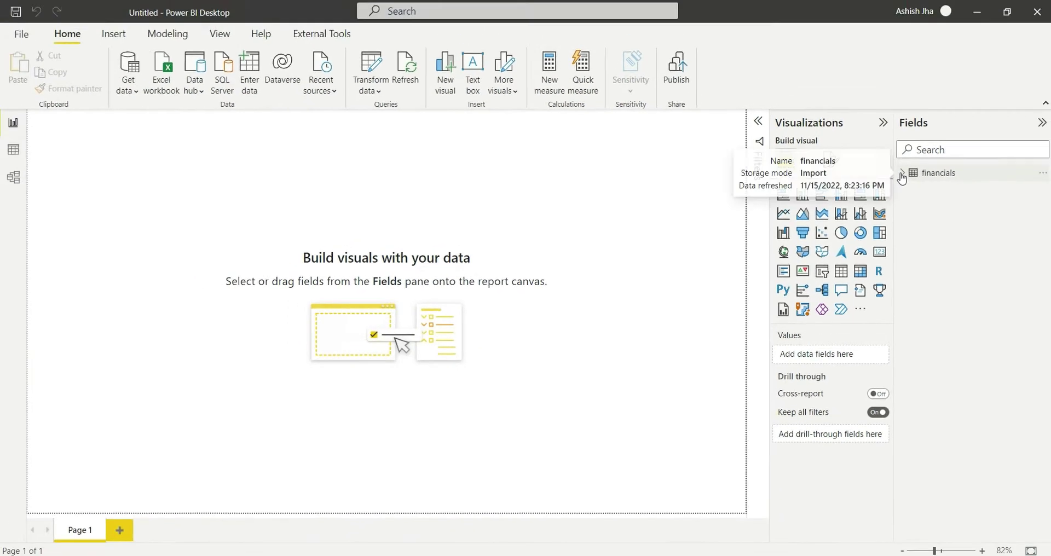
{"action": "left_click", "coordinate": [902, 174]}
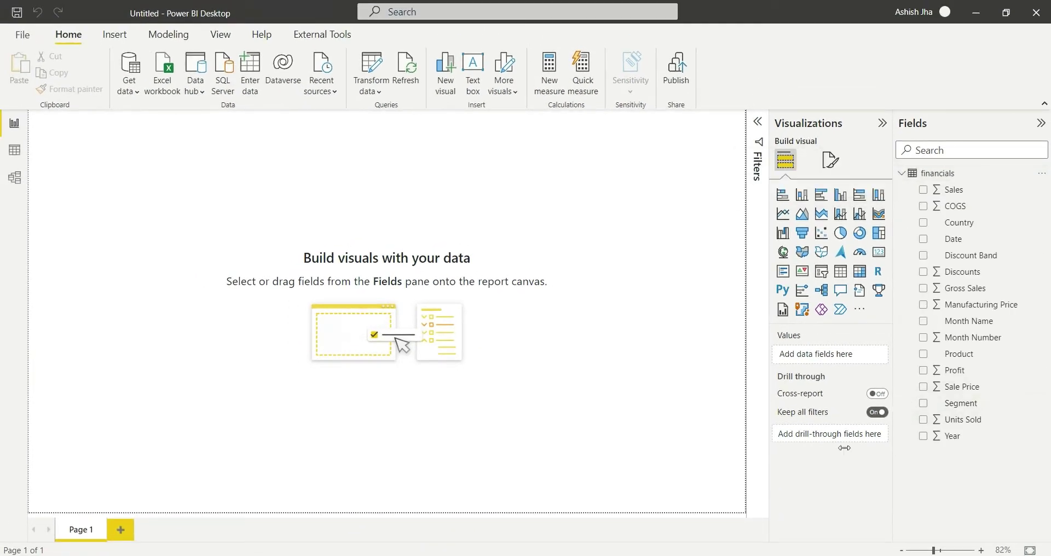
{"action": "left_click_drag", "start_coordinate": [844, 448], "coordinate": [808, 448]}
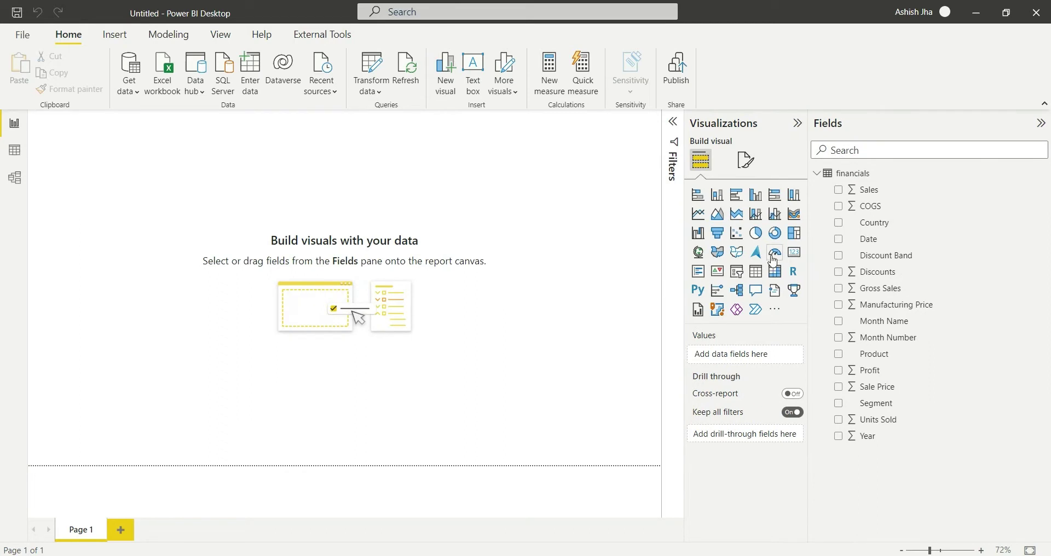
Step: Insert a line chart on Page 1, enlarge it and place it near the middle of the canvas
{"action": "left_click", "coordinate": [699, 215]}
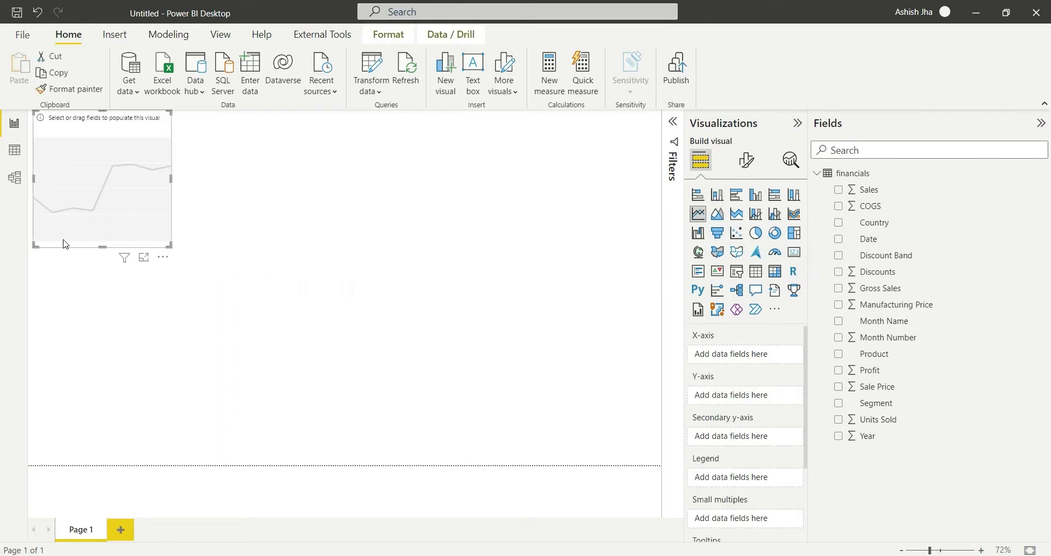
{"action": "left_click_drag", "start_coordinate": [100, 230], "coordinate": [188, 289]}
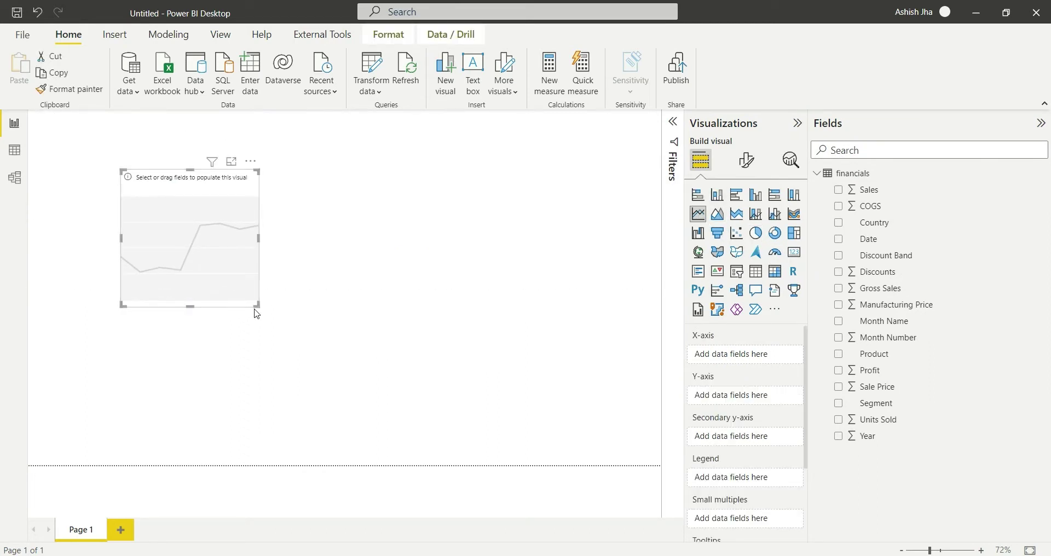
{"action": "left_click_drag", "start_coordinate": [257, 306], "coordinate": [545, 445]}
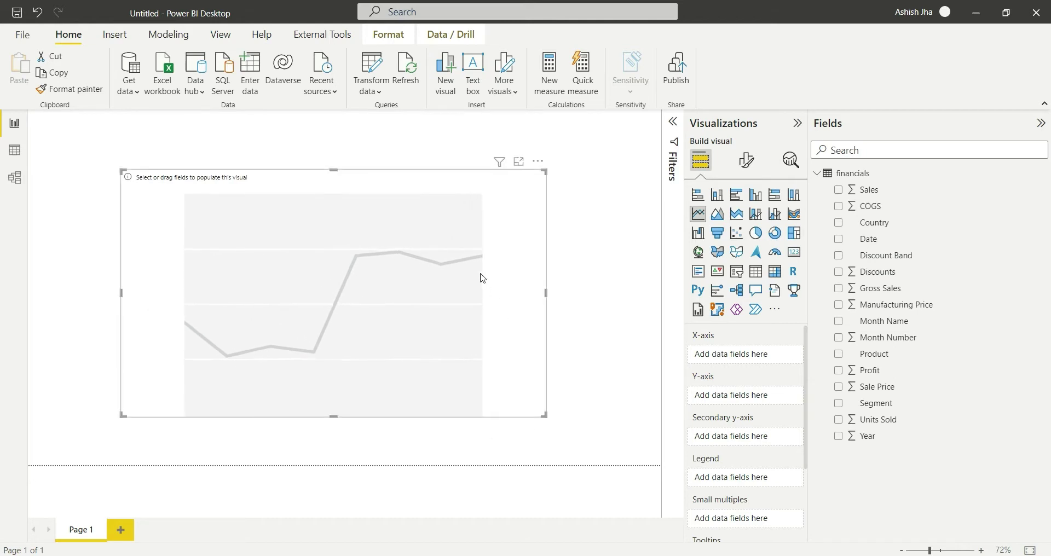
{"action": "left_click_drag", "start_coordinate": [479, 307], "coordinate": [481, 297]}
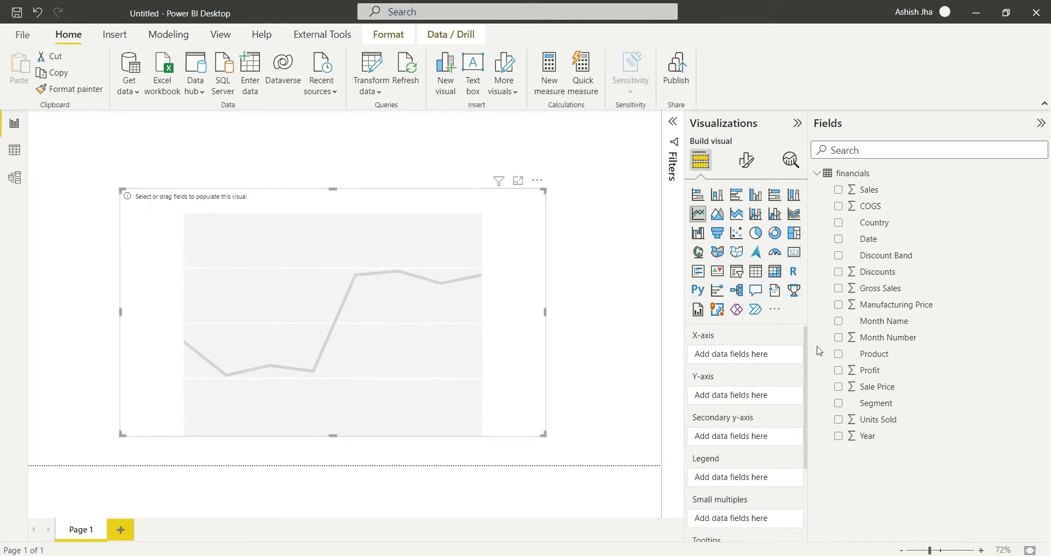
Step: Plot Profit on the line chart's Y-axis against Country on the X-axis, and leave the chart deselected
{"action": "left_click", "coordinate": [839, 223]}
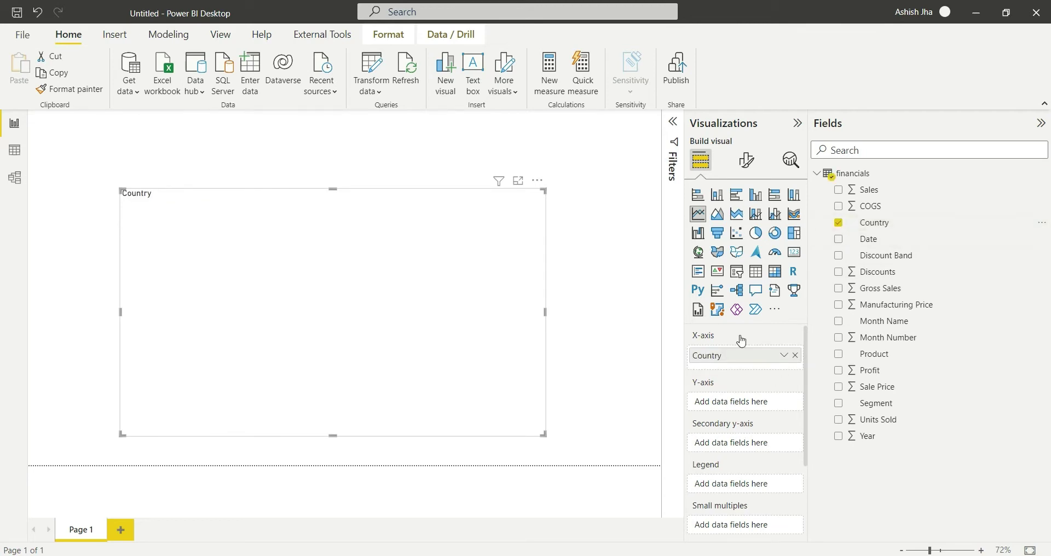
{"action": "left_click", "coordinate": [837, 371]}
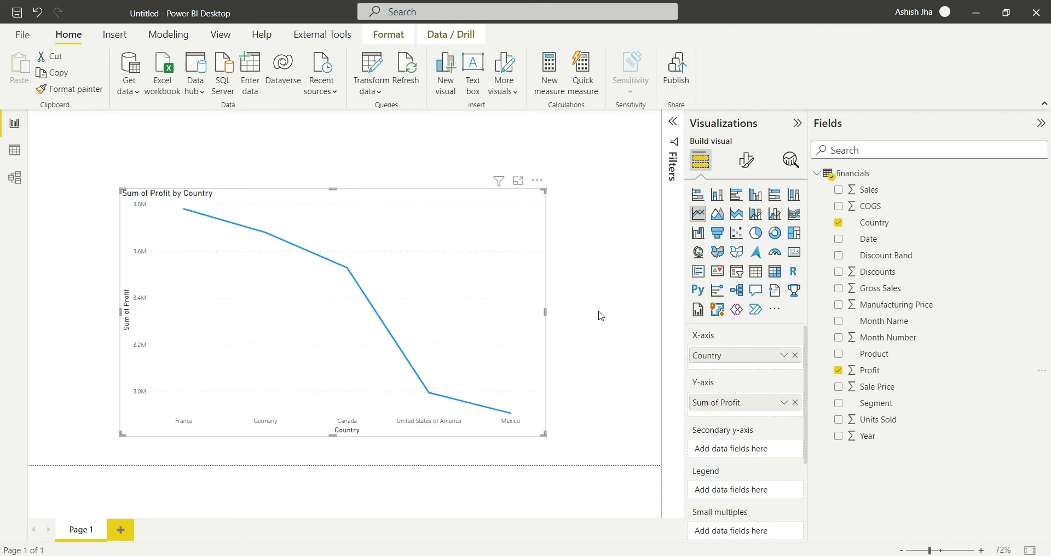
{"action": "left_click", "coordinate": [564, 248]}
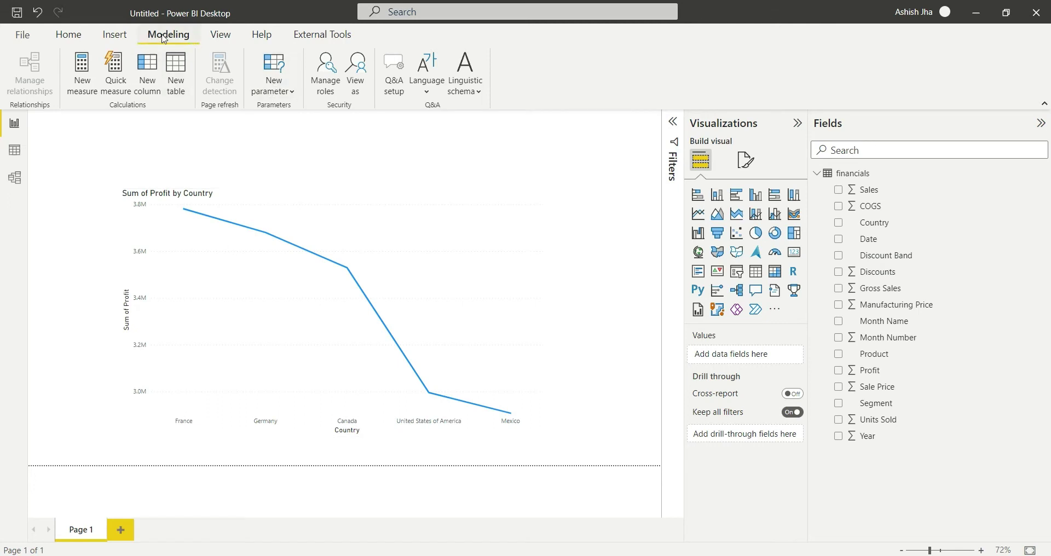
Step: Start a new Fields parameter and name it X-Axis
{"action": "left_click", "coordinate": [279, 86]}
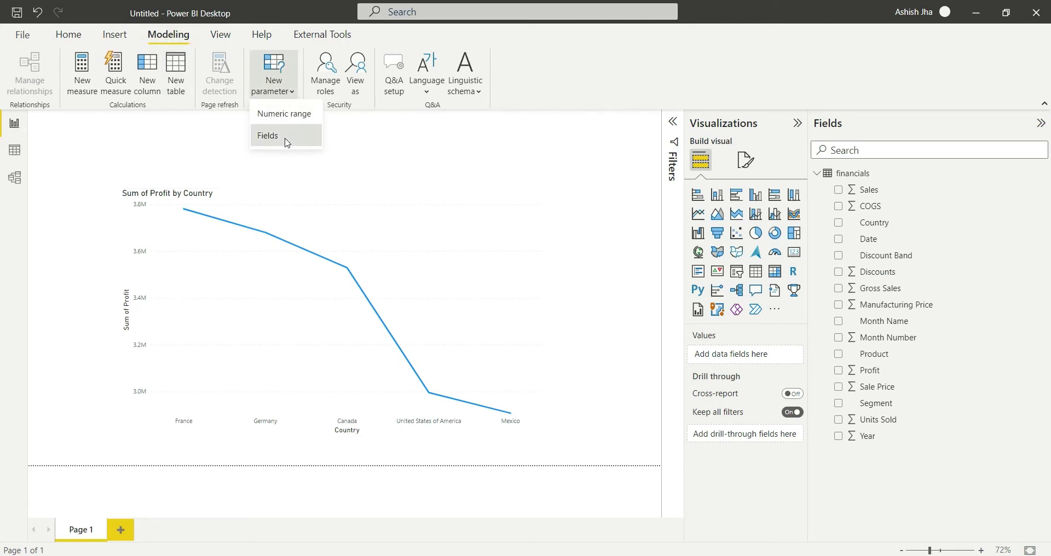
{"action": "left_click", "coordinate": [286, 136]}
{"action": "left_click_drag", "start_coordinate": [346, 192], "coordinate": [277, 194]}
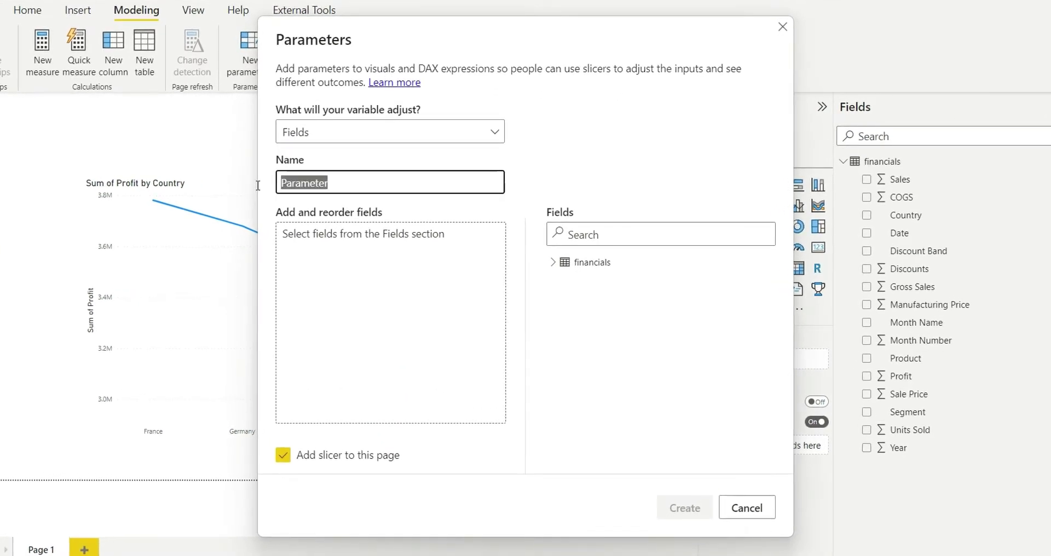
{"action": "type", "text": "X-"}
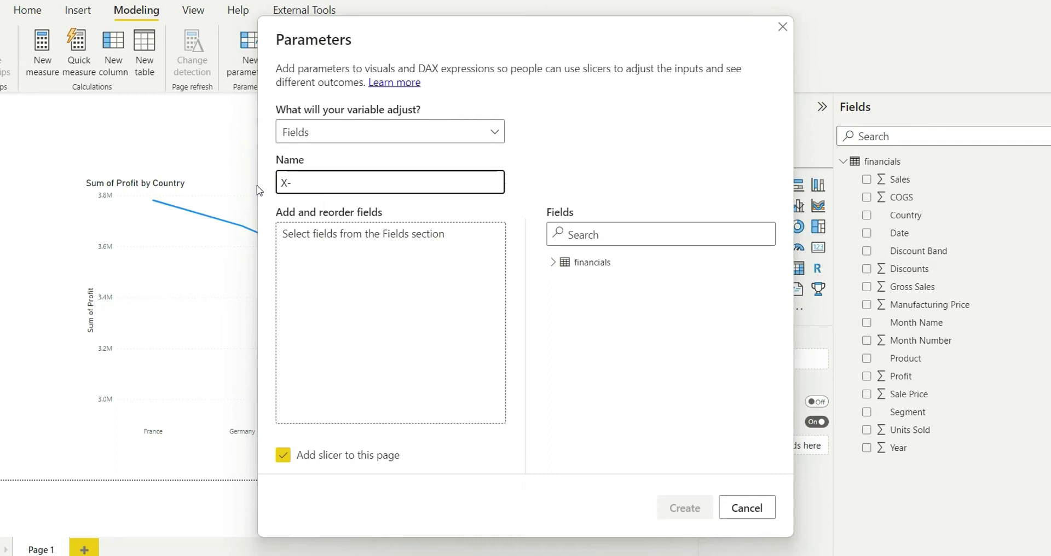
{"action": "type", "text": "Axis"}
Step: Add the Country, Product and Segment fields to the parameter and create it with a slicer on the page
{"action": "left_click", "coordinate": [555, 265]}
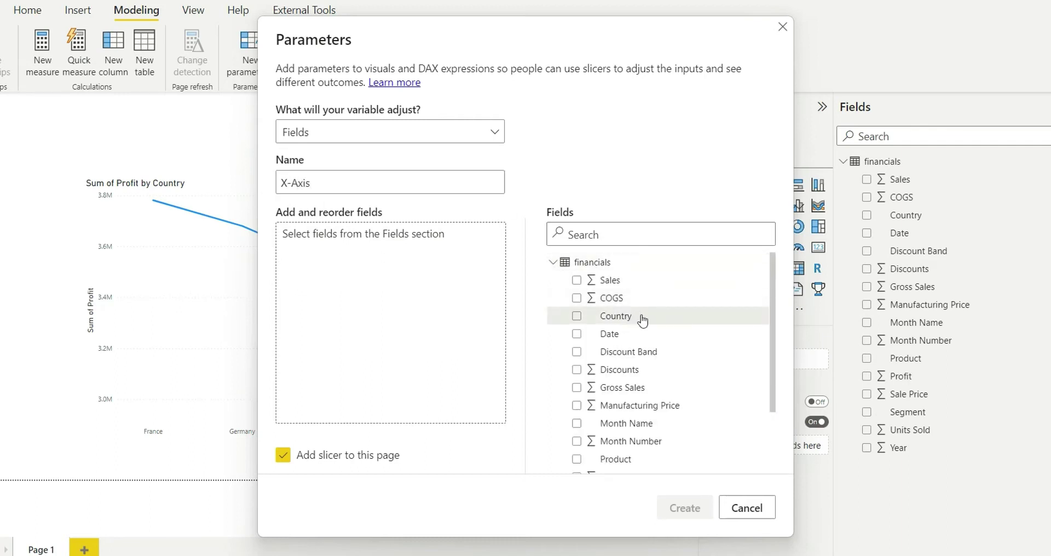
{"action": "left_click", "coordinate": [578, 320]}
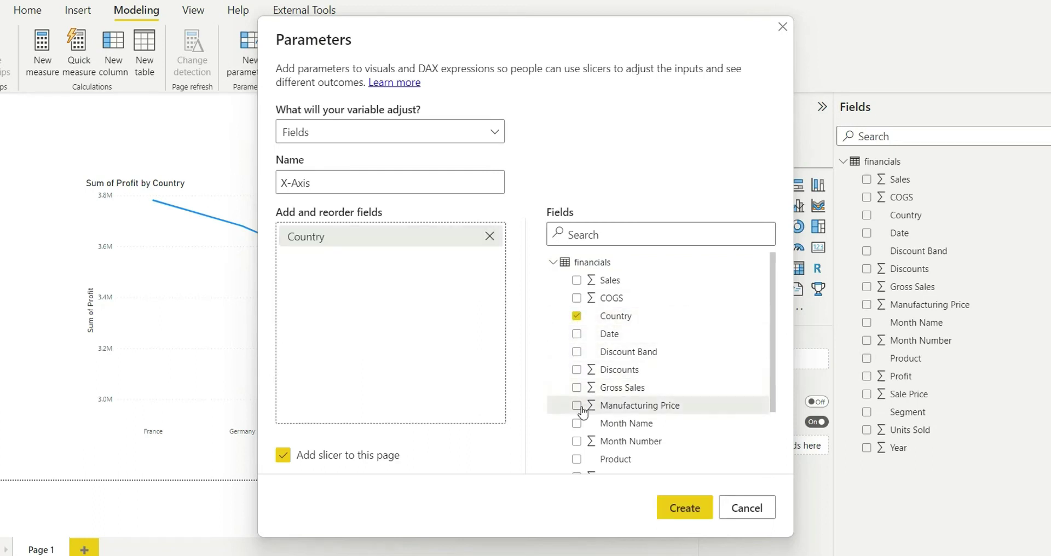
{"action": "left_click_drag", "start_coordinate": [579, 460], "coordinate": [649, 406]}
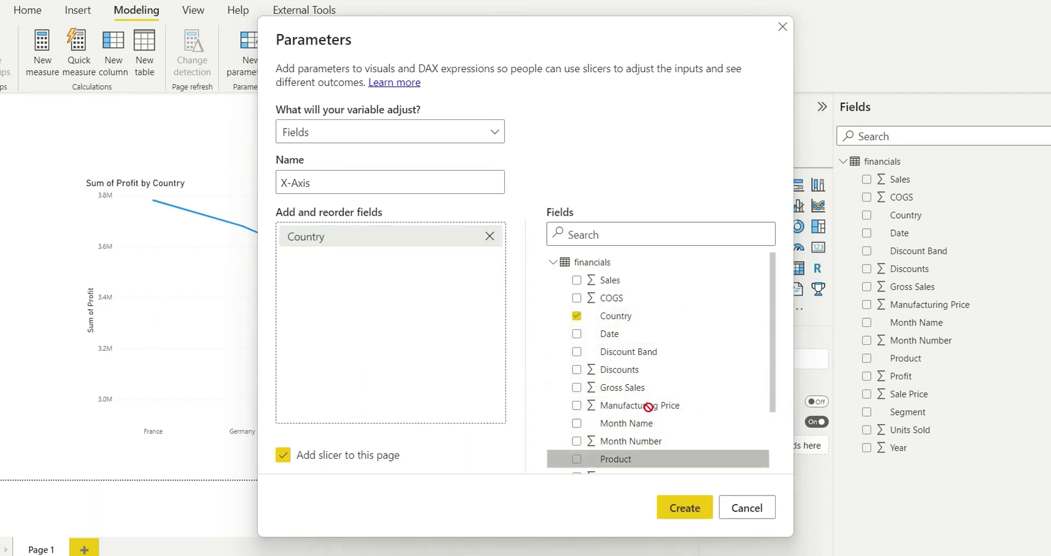
{"action": "scroll", "coordinate": [648, 406], "scroll_direction": "down", "scroll_amount": 2}
{"action": "left_click", "coordinate": [577, 377]}
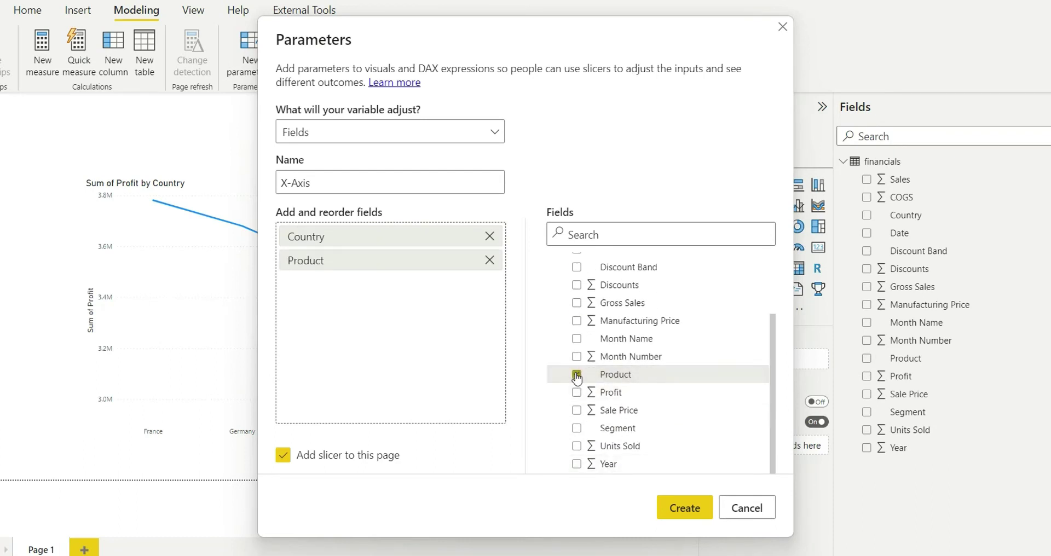
{"action": "left_click", "coordinate": [576, 428]}
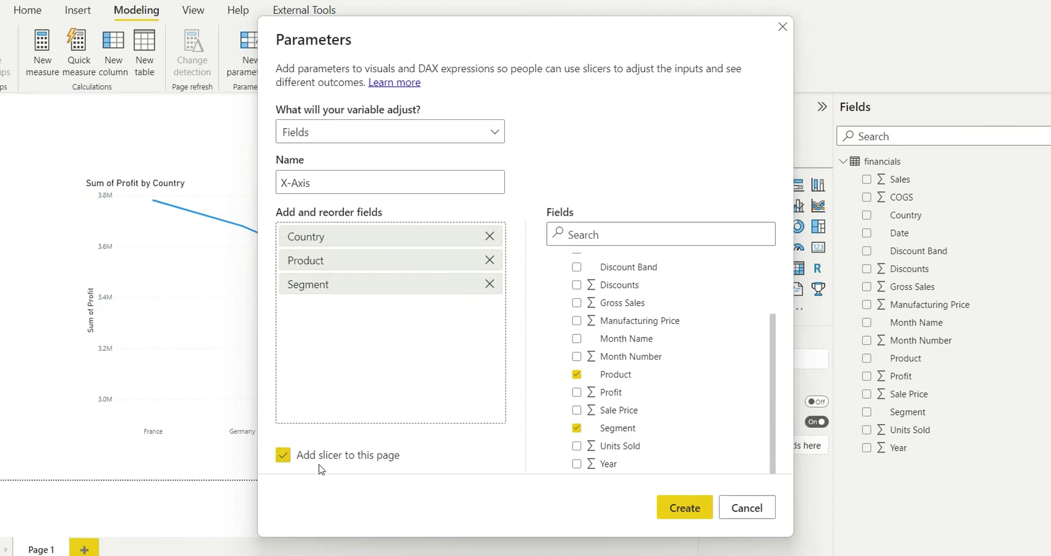
{"action": "left_click", "coordinate": [687, 515]}
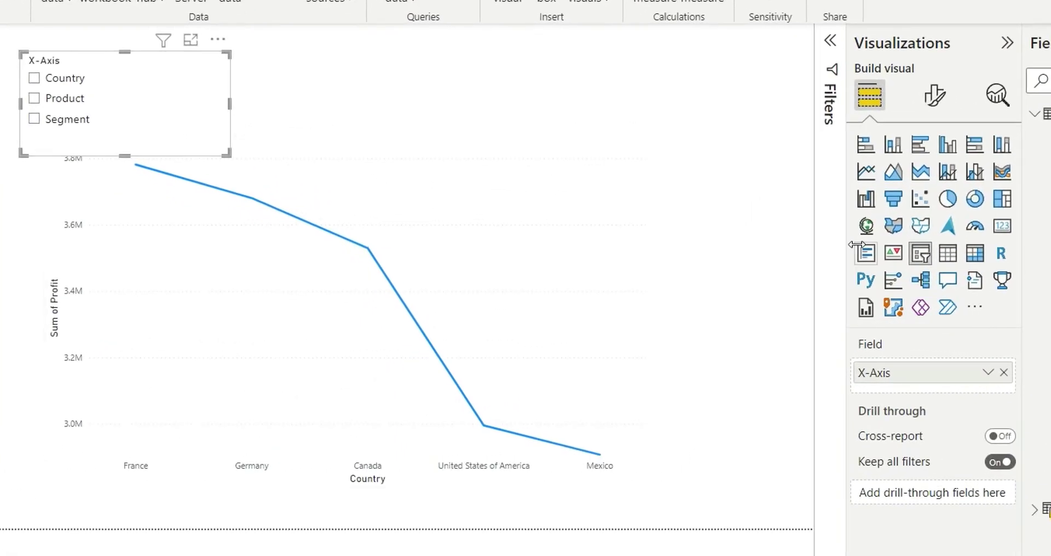
Step: Make the X-Axis slicer horizontal with single select, and reshape it into one row above the right part of the chart
{"action": "left_click", "coordinate": [938, 94]}
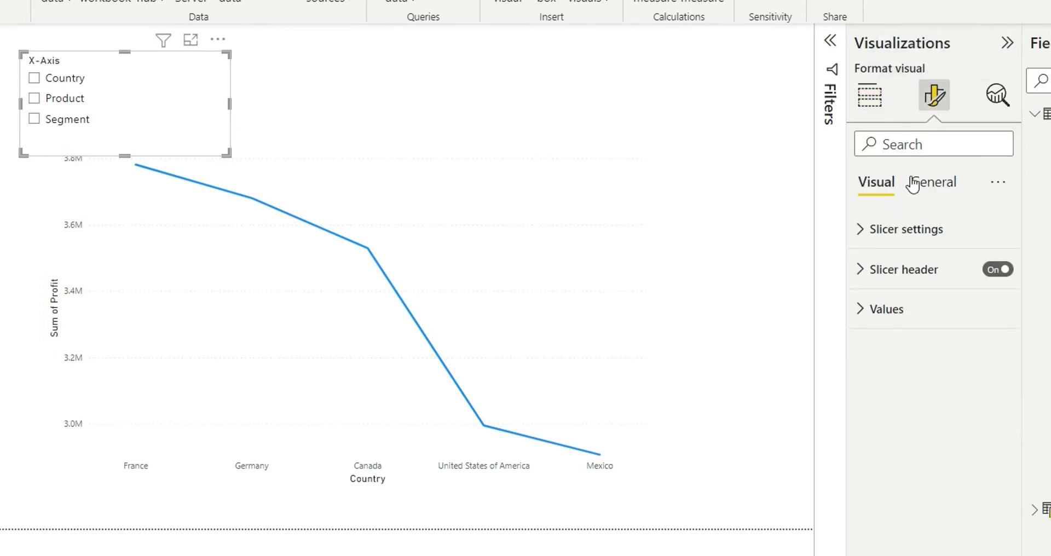
{"action": "left_click", "coordinate": [910, 228]}
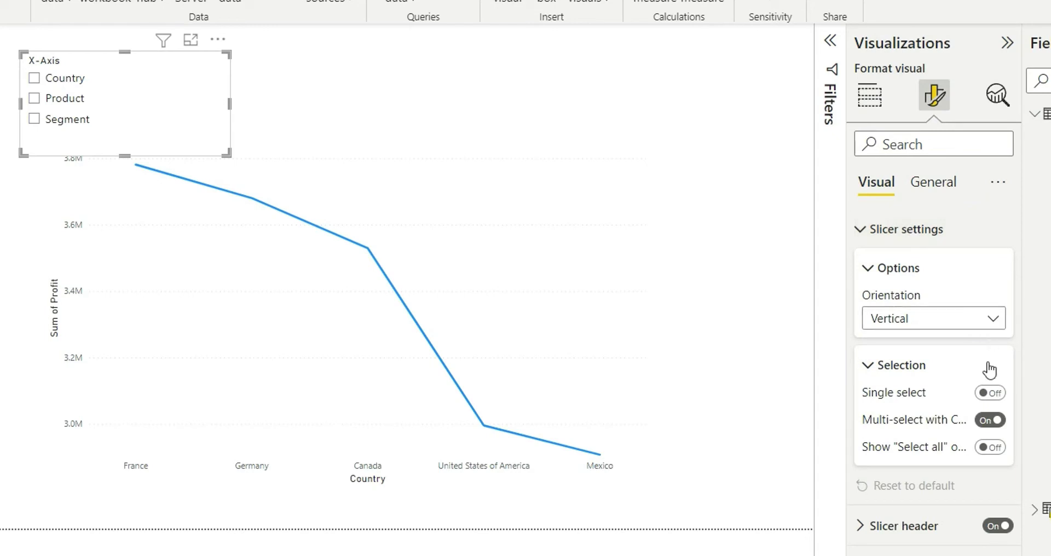
{"action": "left_click", "coordinate": [937, 324]}
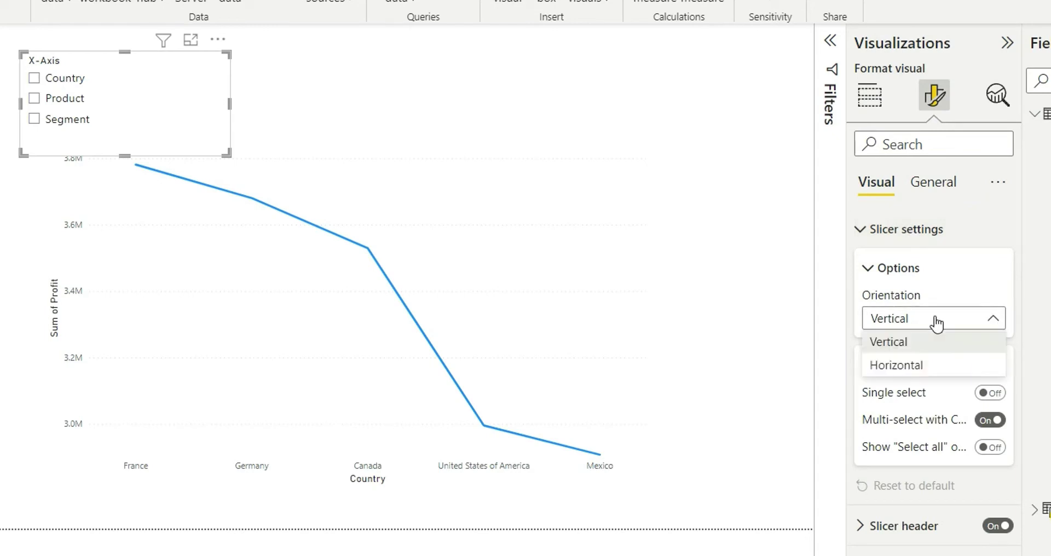
{"action": "left_click", "coordinate": [905, 366]}
{"action": "left_click", "coordinate": [991, 393]}
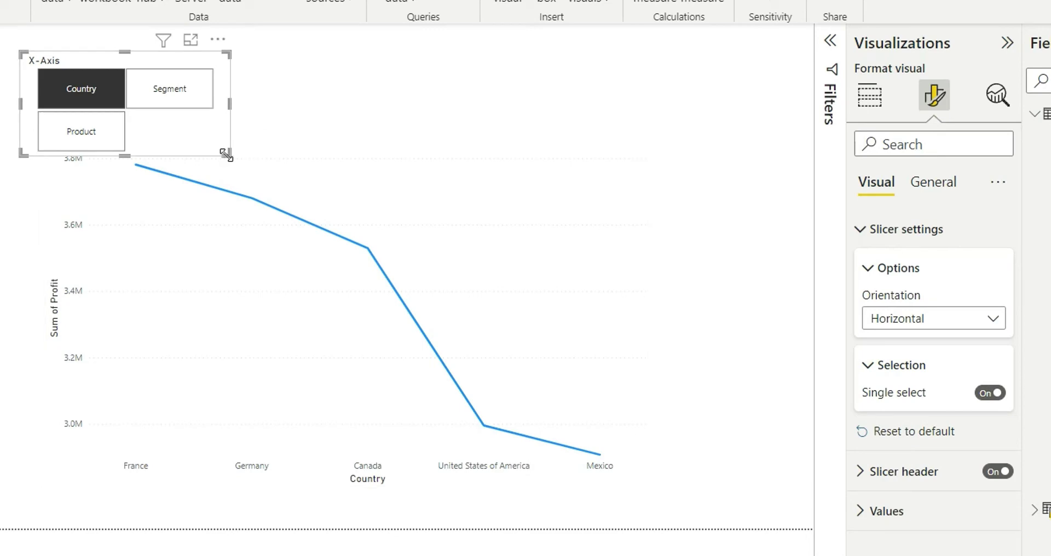
{"action": "left_click_drag", "start_coordinate": [226, 155], "coordinate": [293, 81]}
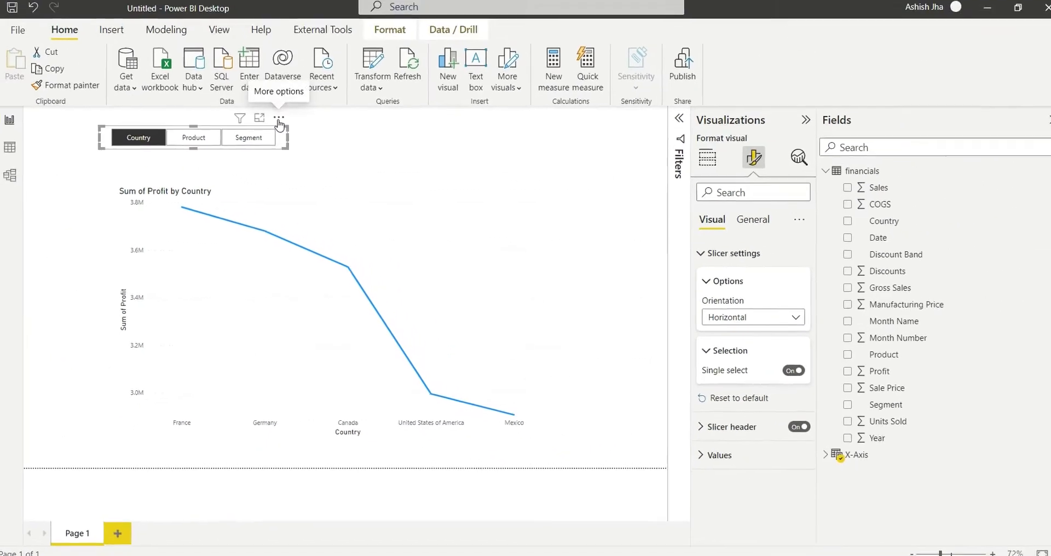
{"action": "left_click_drag", "start_coordinate": [279, 123], "coordinate": [535, 152]}
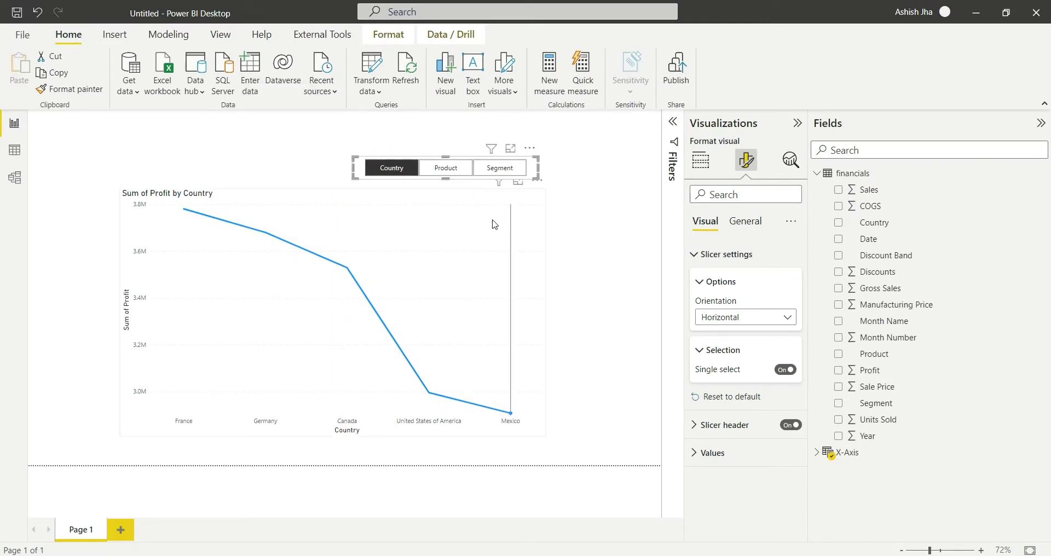
Step: Turn off the X-axis title of the line chart
{"action": "left_click", "coordinate": [503, 226]}
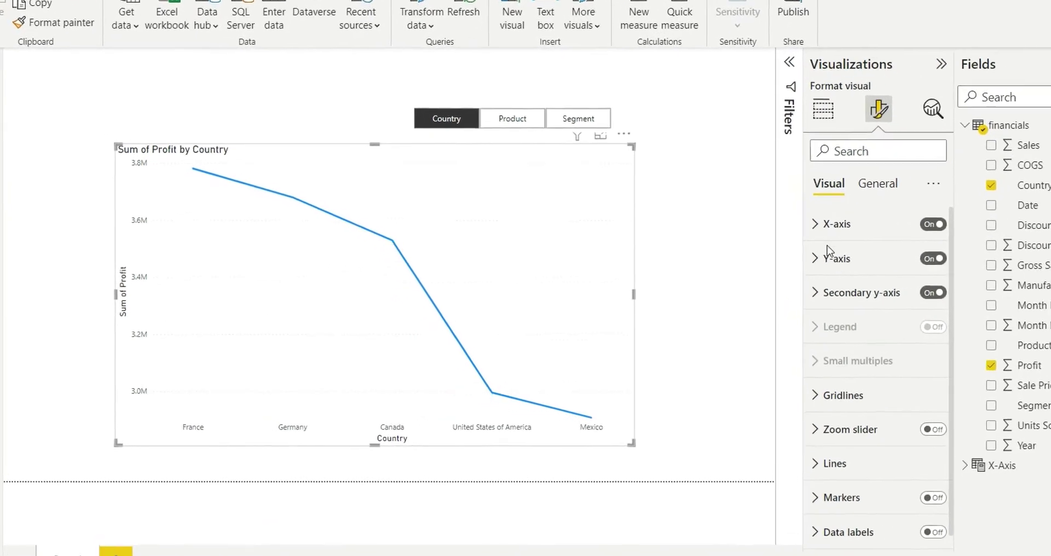
{"action": "left_click", "coordinate": [863, 227]}
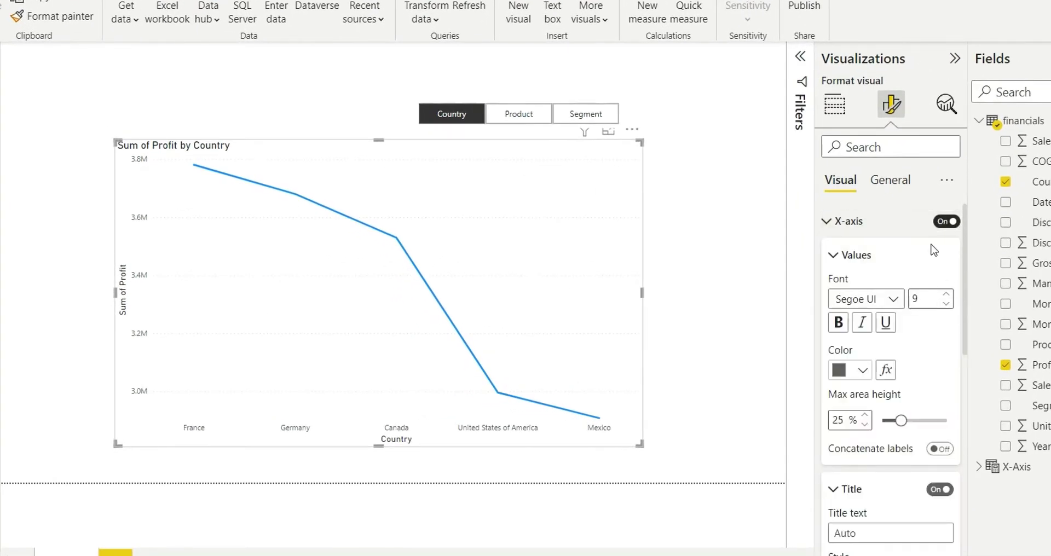
{"action": "left_click", "coordinate": [938, 490]}
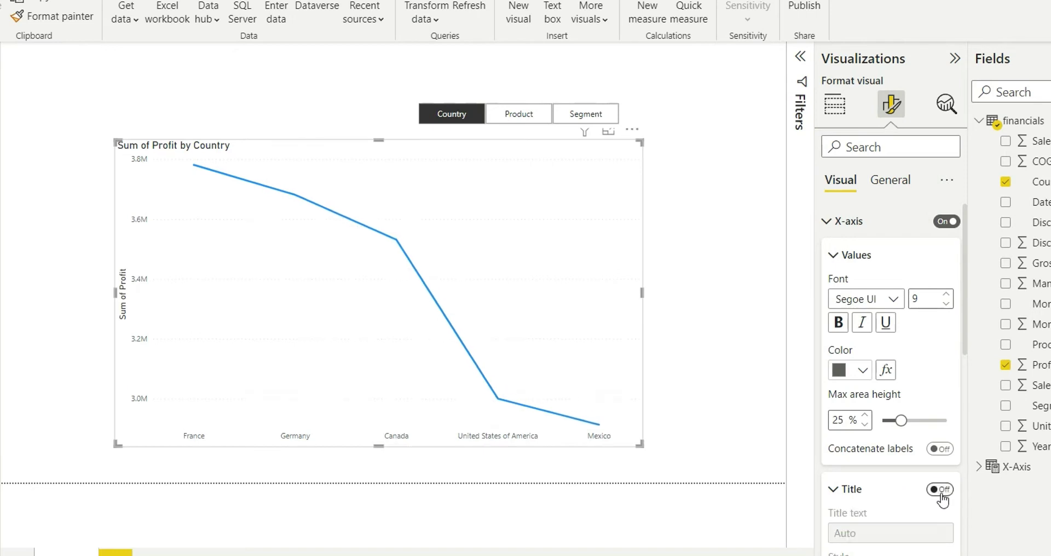
{"action": "left_click", "coordinate": [846, 223]}
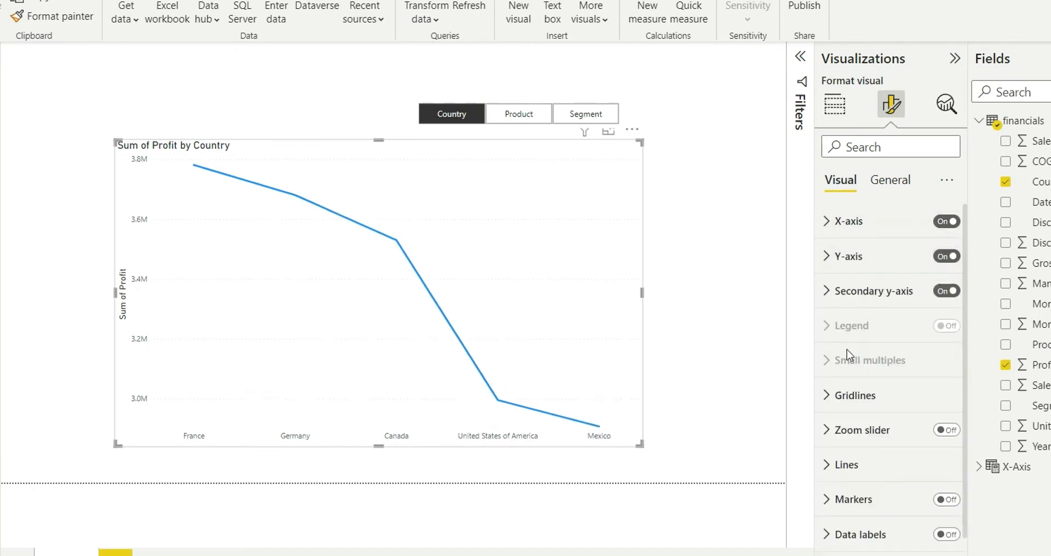
Step: Set the line chart's horizontal gridlines to Solid in a lighter colour, and turn on data labels
{"action": "left_click", "coordinate": [855, 405]}
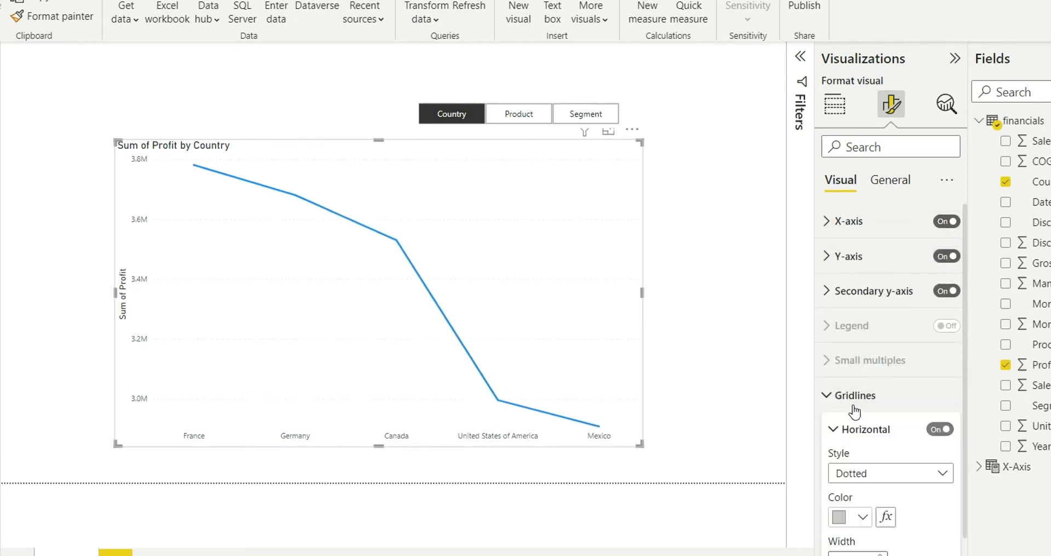
{"action": "left_click", "coordinate": [870, 479]}
{"action": "left_click", "coordinate": [870, 514]}
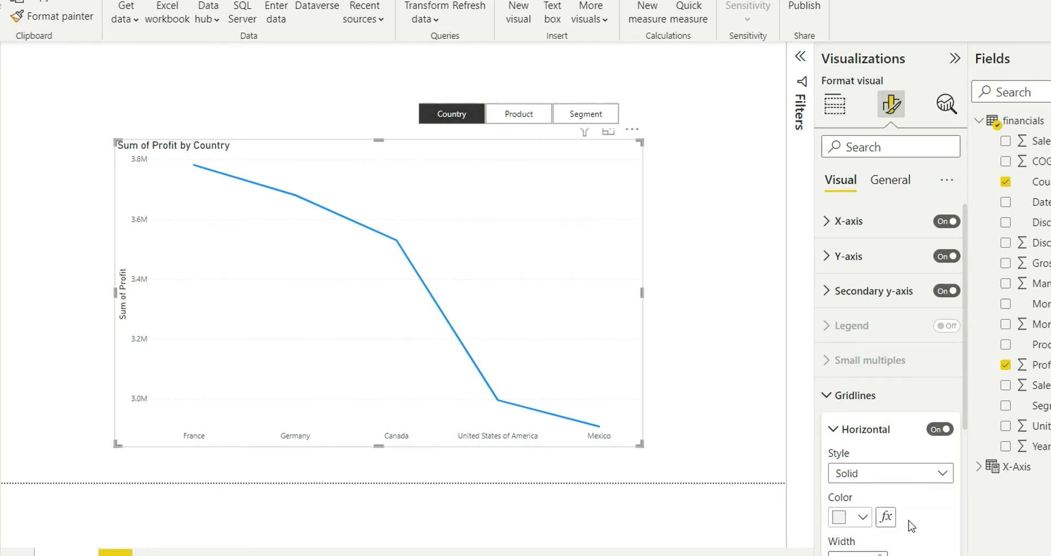
{"action": "scroll", "coordinate": [913, 523], "scroll_direction": "down", "scroll_amount": 5}
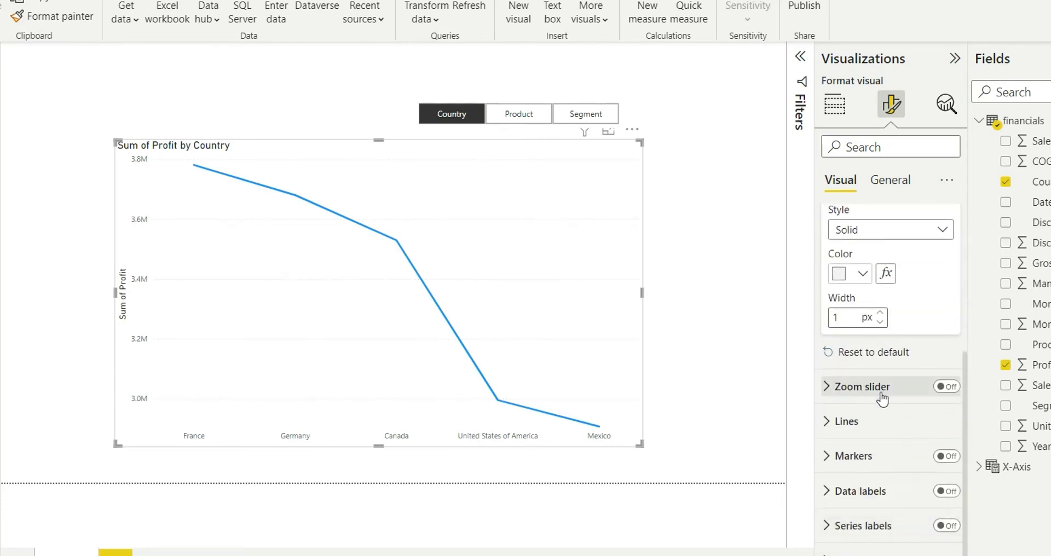
{"action": "left_click", "coordinate": [945, 492]}
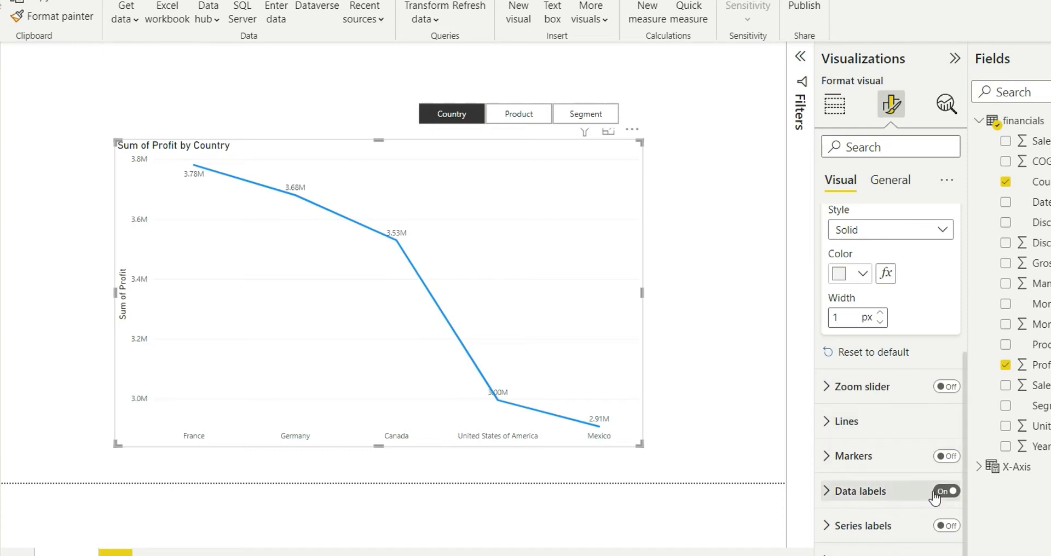
Step: Toggle the line chart's data labels off and back on, and turn on its markers
{"action": "left_click", "coordinate": [941, 493]}
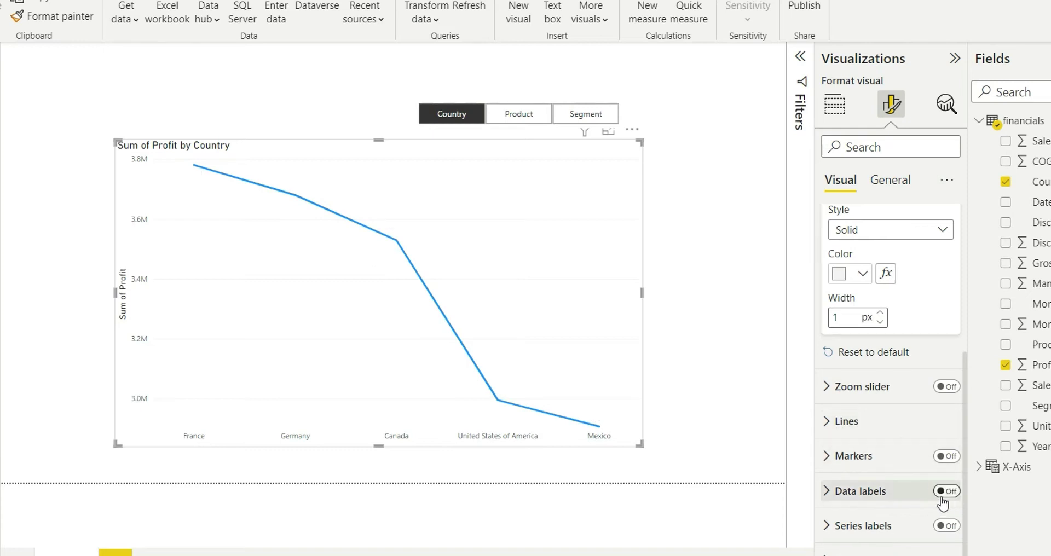
{"action": "left_click", "coordinate": [941, 492]}
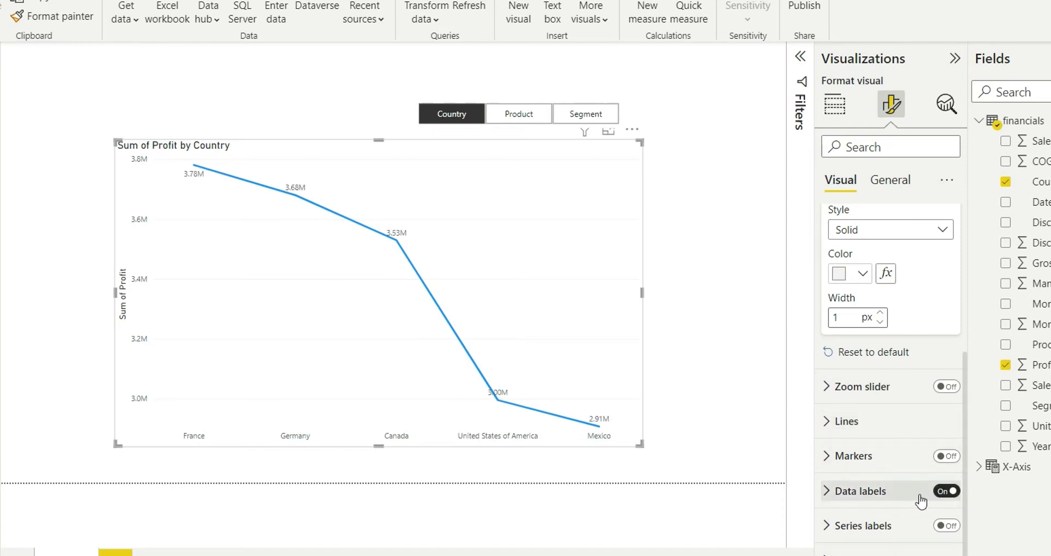
{"action": "left_click", "coordinate": [941, 457]}
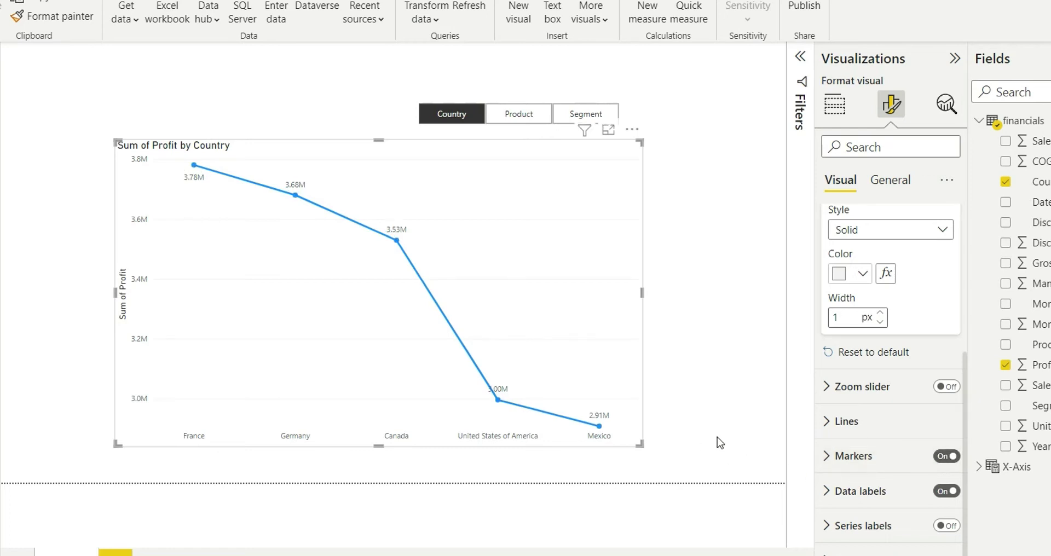
Step: Turn on the line chart's visual border and move the X-Axis slicer down against the chart's upper right edge
{"action": "left_click", "coordinate": [887, 185]}
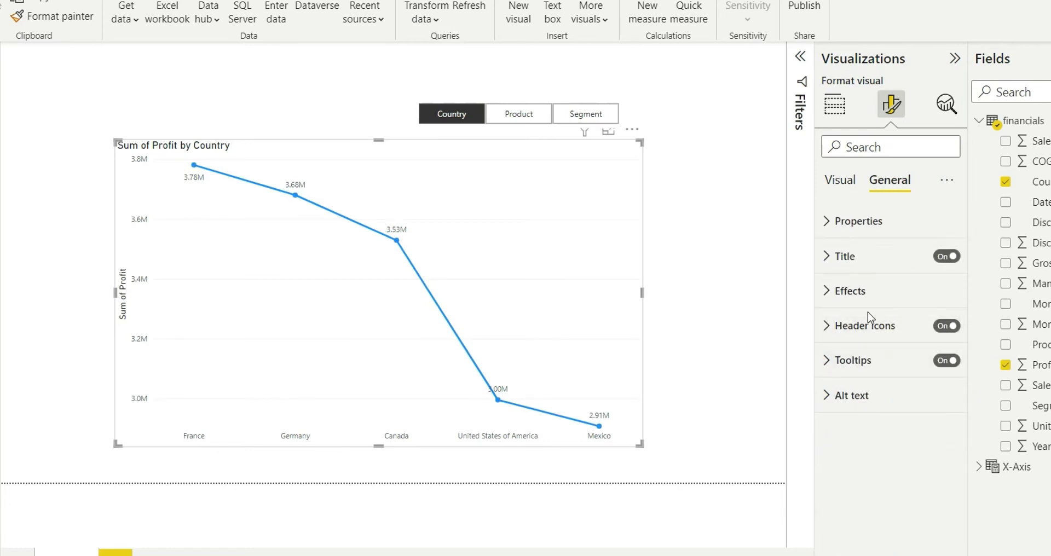
{"action": "left_click", "coordinate": [855, 296]}
{"action": "left_click", "coordinate": [939, 464]}
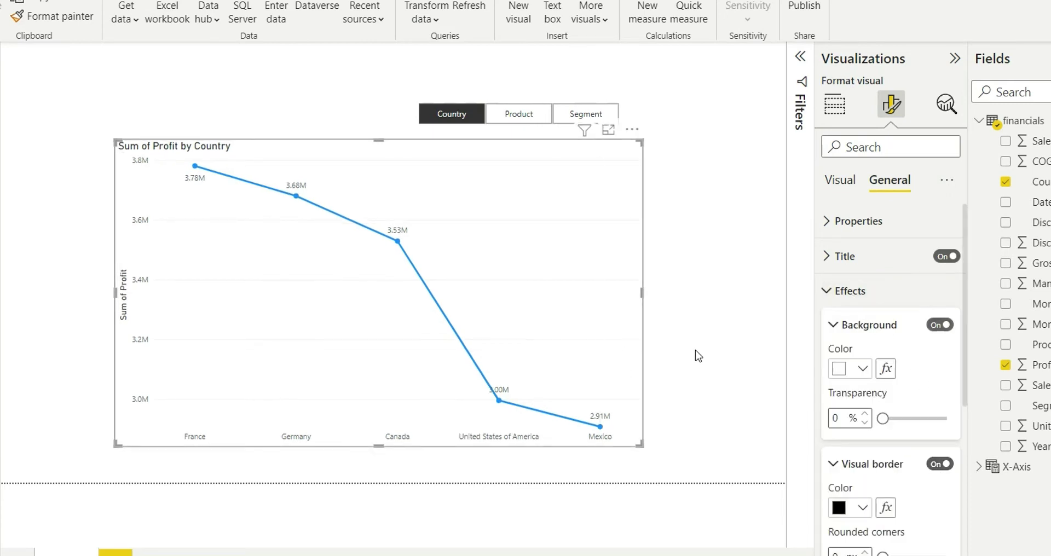
{"action": "left_click", "coordinate": [661, 230]}
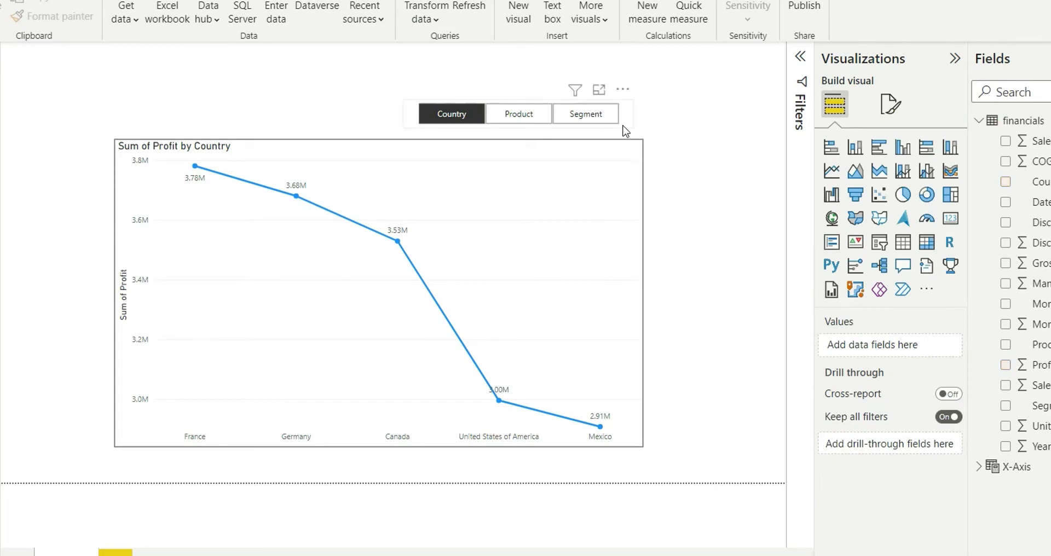
{"action": "left_click_drag", "start_coordinate": [628, 89], "coordinate": [648, 103]}
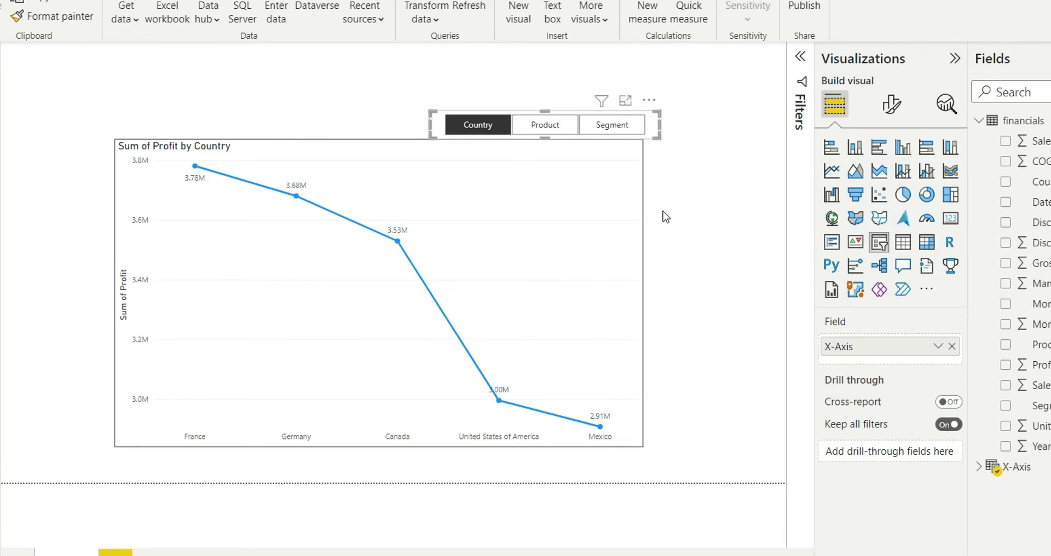
Step: Replace Country with the X-Axis parameter as the line chart's X-axis field
{"action": "left_click", "coordinate": [639, 294]}
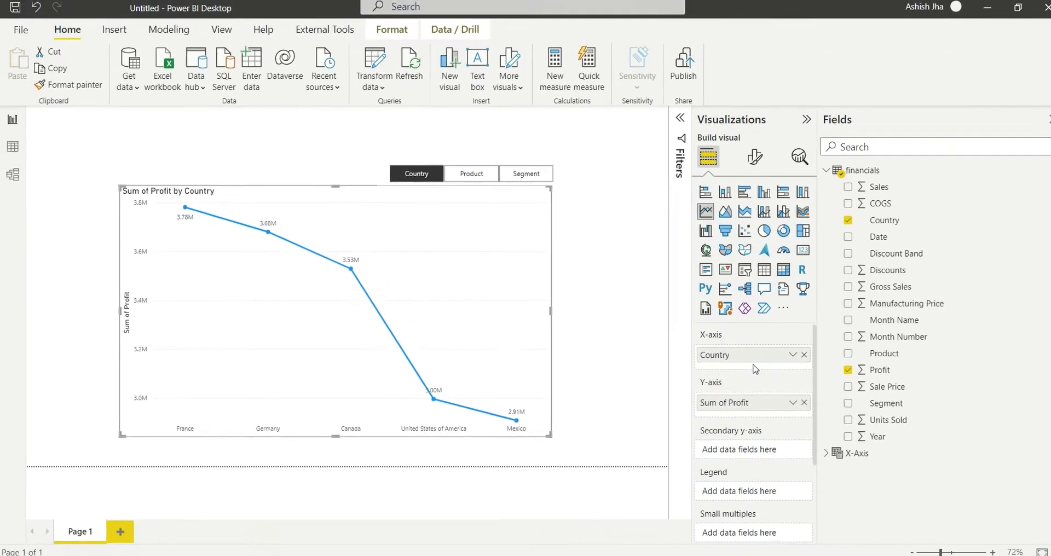
{"action": "left_click", "coordinate": [817, 453]}
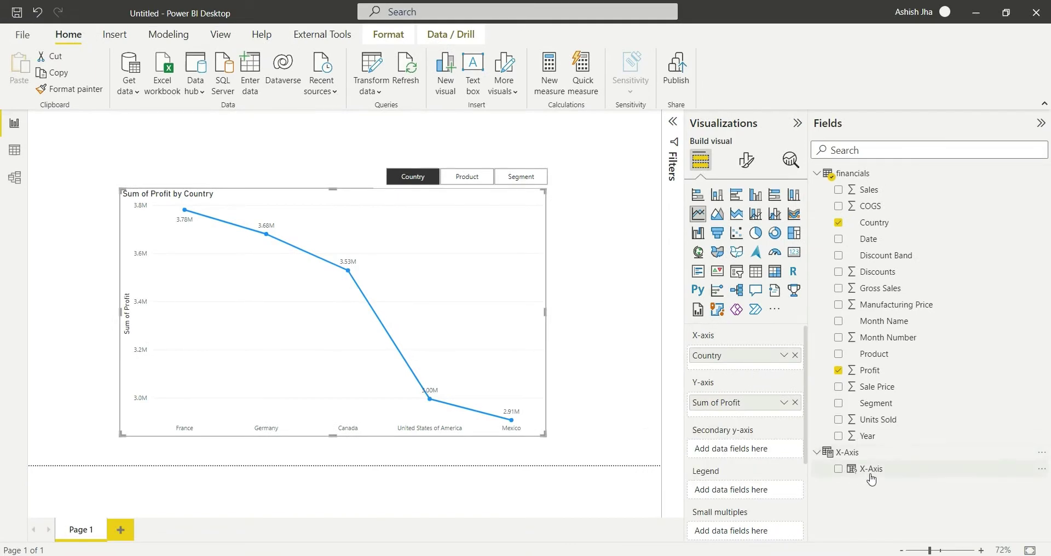
{"action": "left_click", "coordinate": [794, 355]}
{"action": "left_click", "coordinate": [838, 471]}
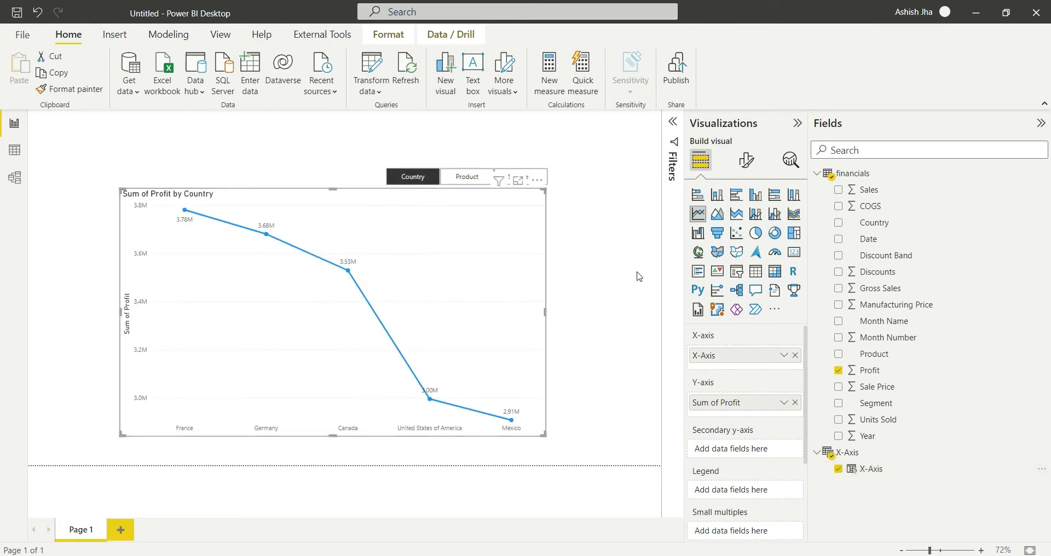
{"action": "left_click", "coordinate": [613, 334]}
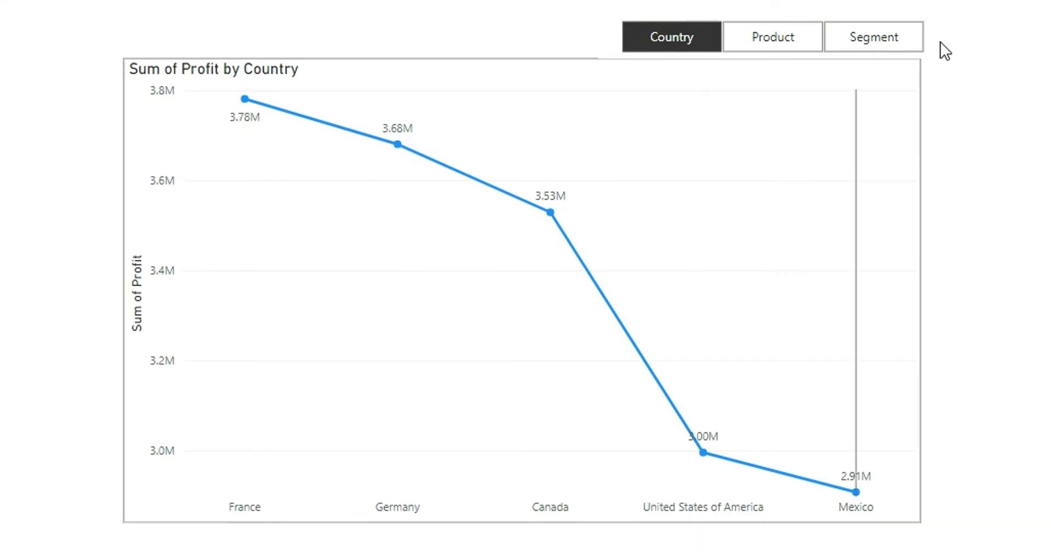
Step: Switch the slicer to Product and to Segment to check that the chart's X-axis follows the selection
{"action": "left_click", "coordinate": [795, 41]}
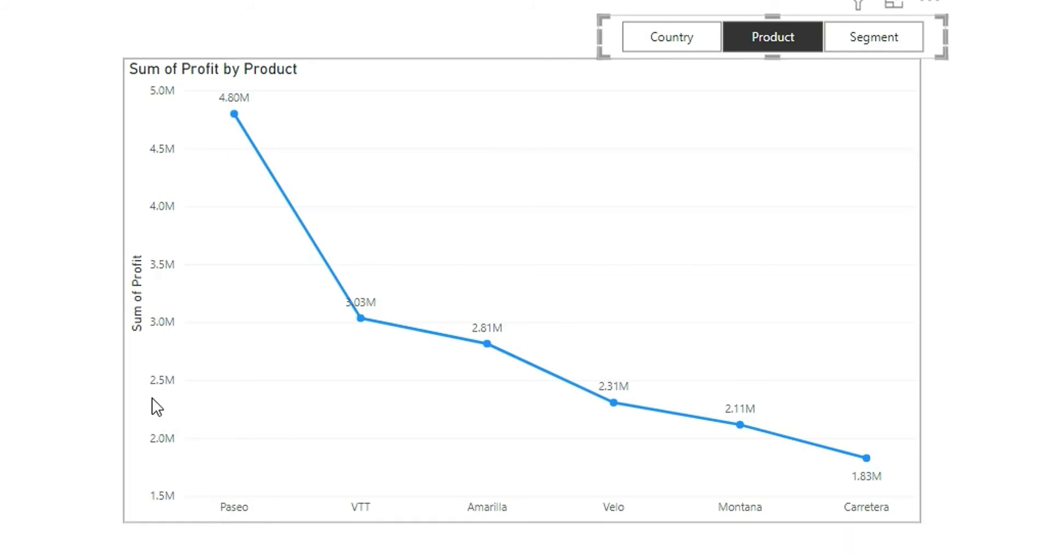
{"action": "left_click", "coordinate": [888, 35]}
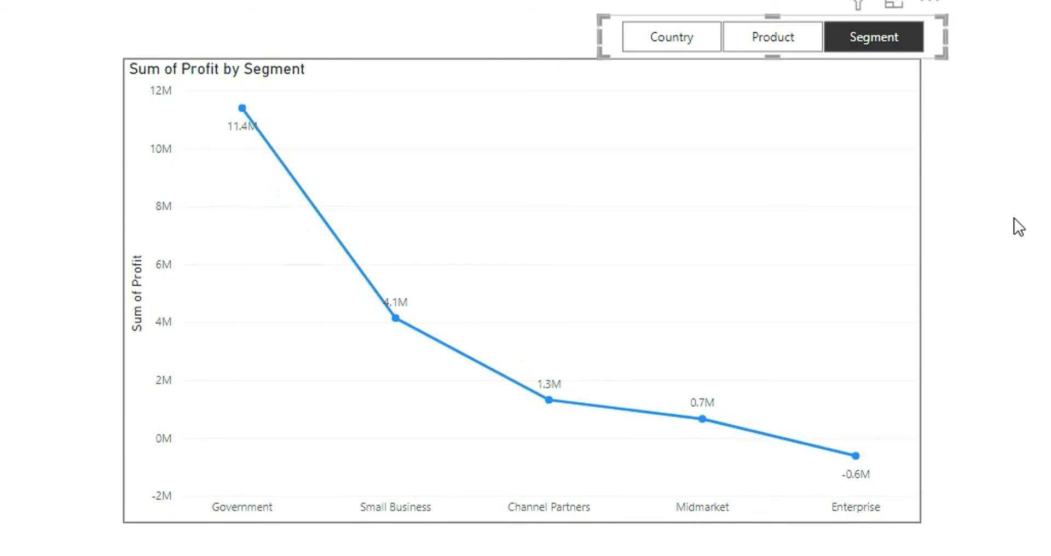
{"action": "left_click", "coordinate": [978, 204]}
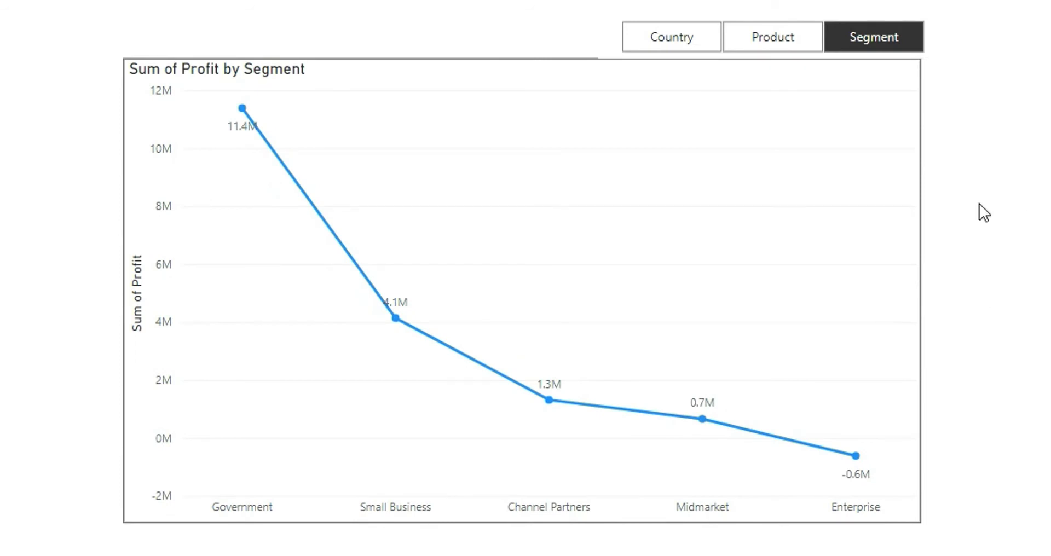
Step: Nudge the X-Axis slicer slightly left to align it with the chart's right edge, and deselect it
{"action": "left_click", "coordinate": [945, 39]}
{"action": "key", "text": "Left"}
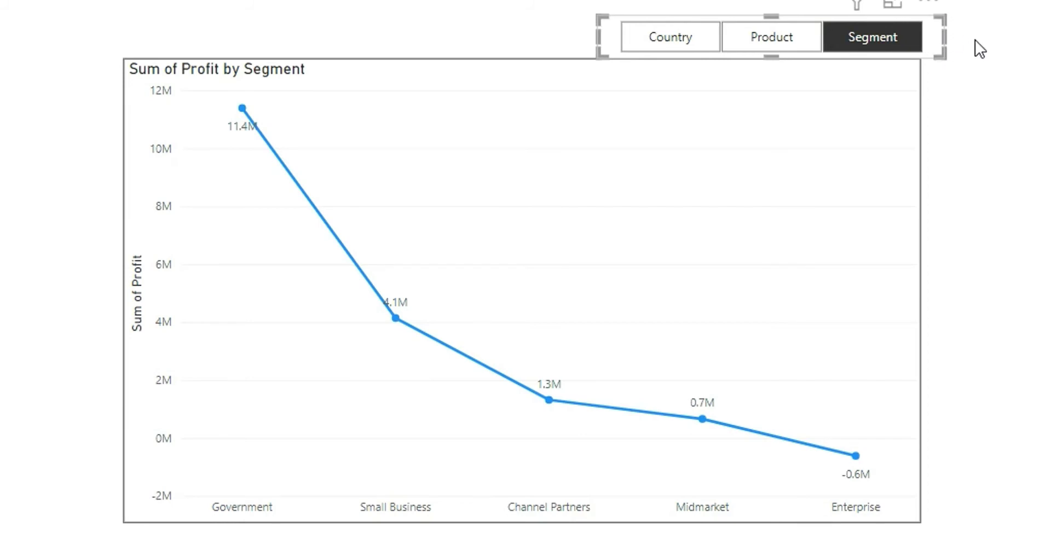
{"action": "left_click", "coordinate": [954, 139]}
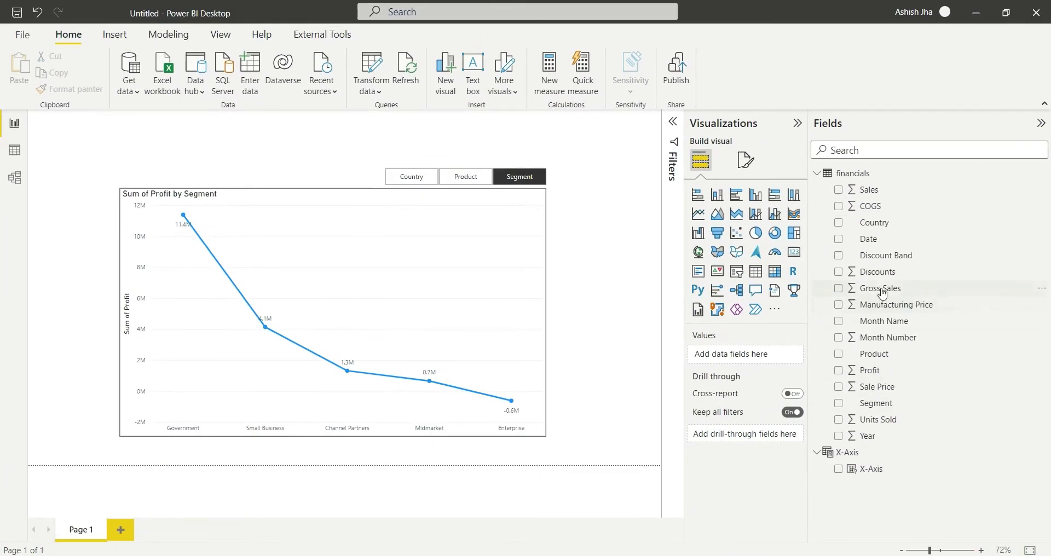
Step: Create the measure Profit Amount = SUM(financials[Profit]) in the financials table
{"action": "left_click", "coordinate": [876, 375]}
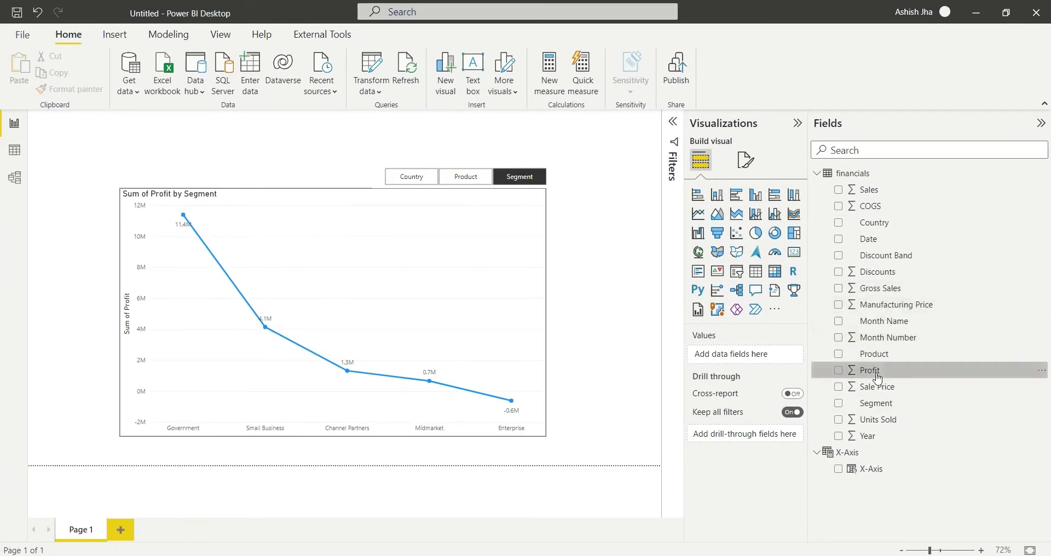
{"action": "right_click", "coordinate": [877, 375]}
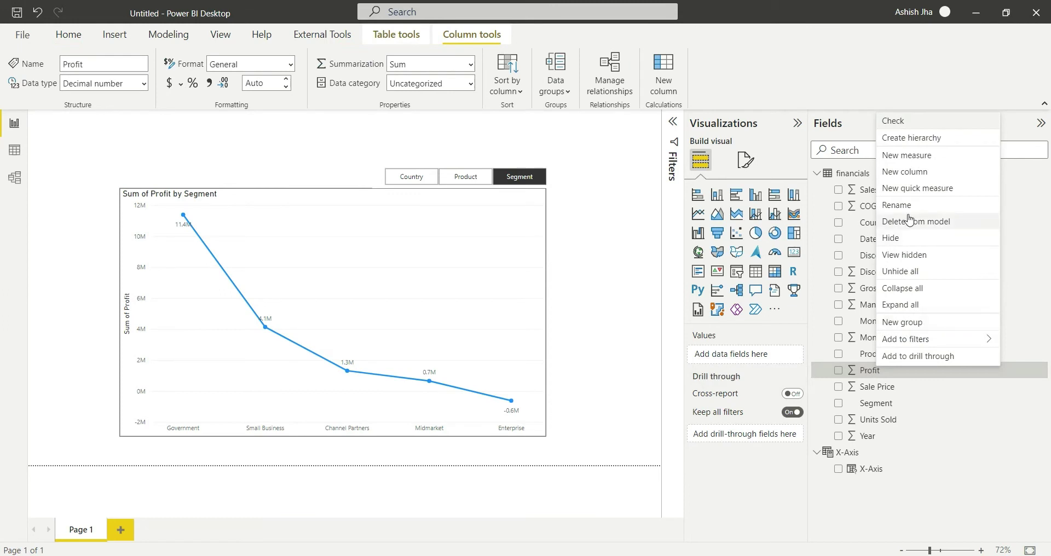
{"action": "left_click", "coordinate": [910, 155]}
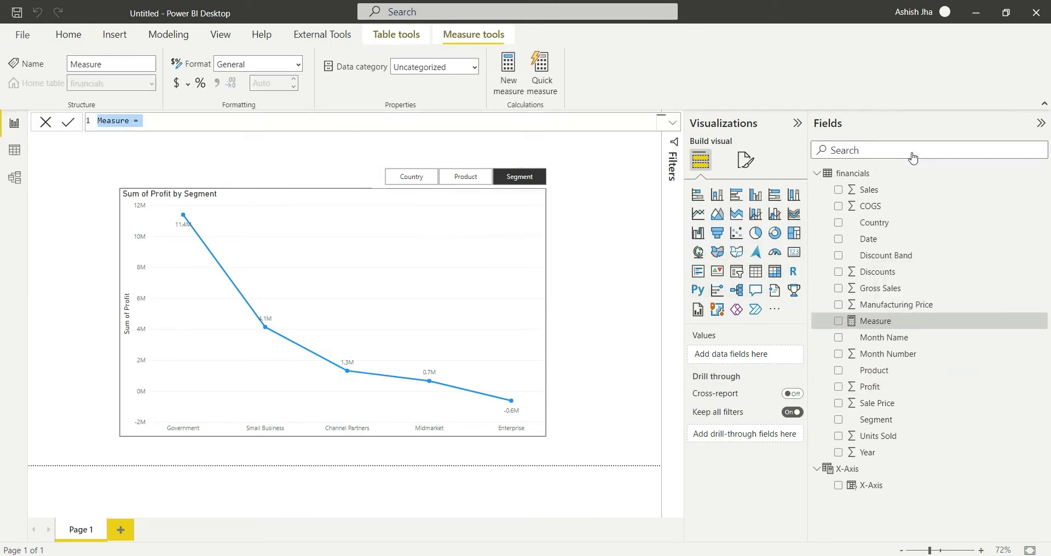
{"action": "type", "text": "Profit"}
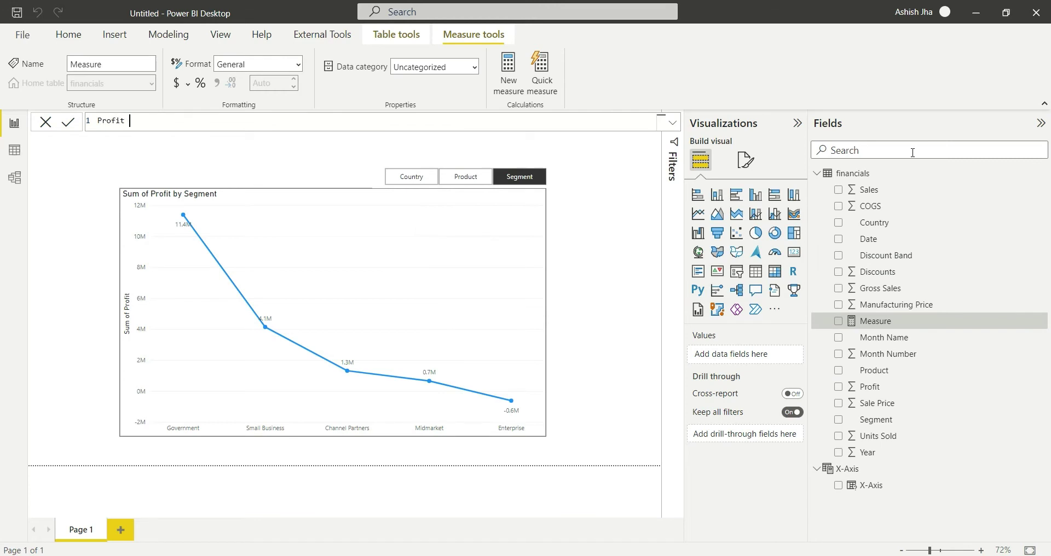
{"action": "type", "text": " Amount = SUM(financials[Profit])"}
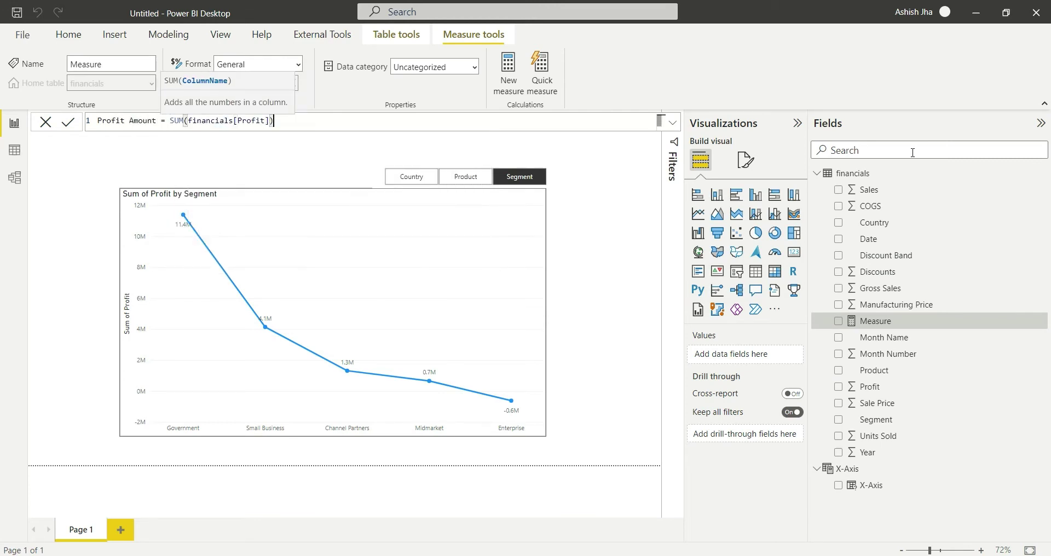
{"action": "key", "text": "Return"}
Step: Create the measure Sales Price = SUM(financials[Sale Price]) in the financials table
{"action": "right_click", "coordinate": [870, 390]}
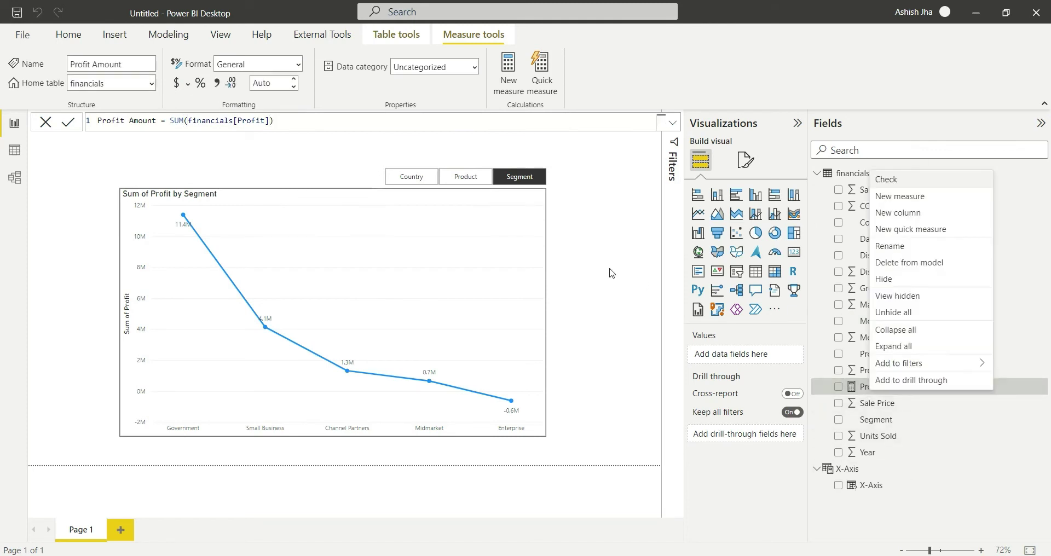
{"action": "double_click", "coordinate": [506, 81]}
{"action": "key", "text": "Escape"}
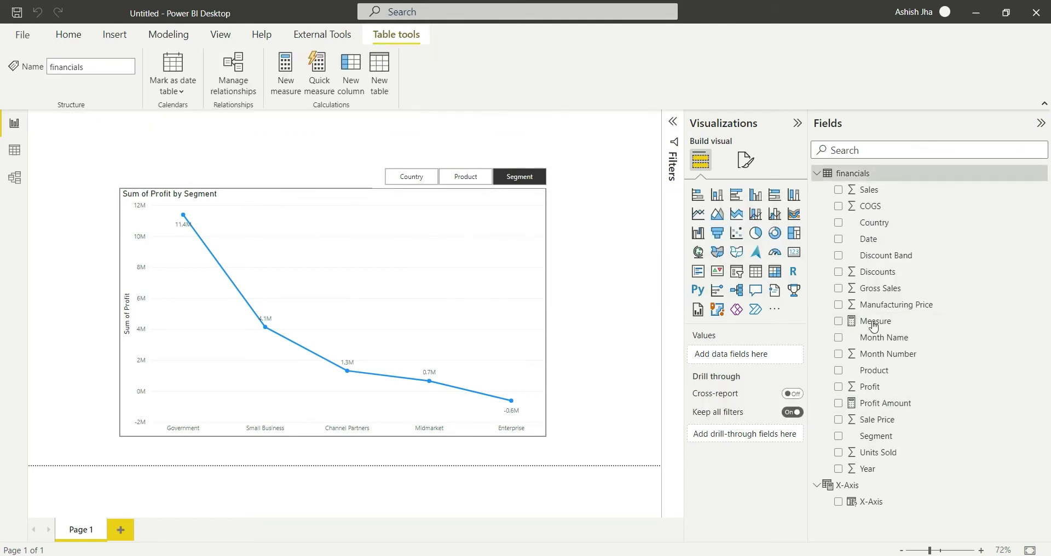
{"action": "left_click", "coordinate": [875, 320]}
{"action": "type", "text": "Sales Pri"}
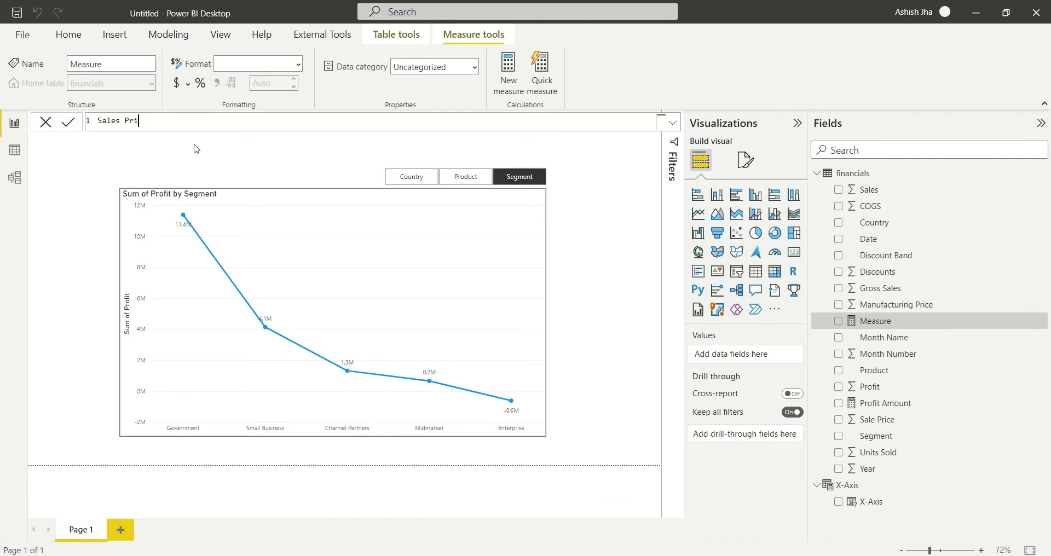
{"action": "type", "text": "ce = SUM("}
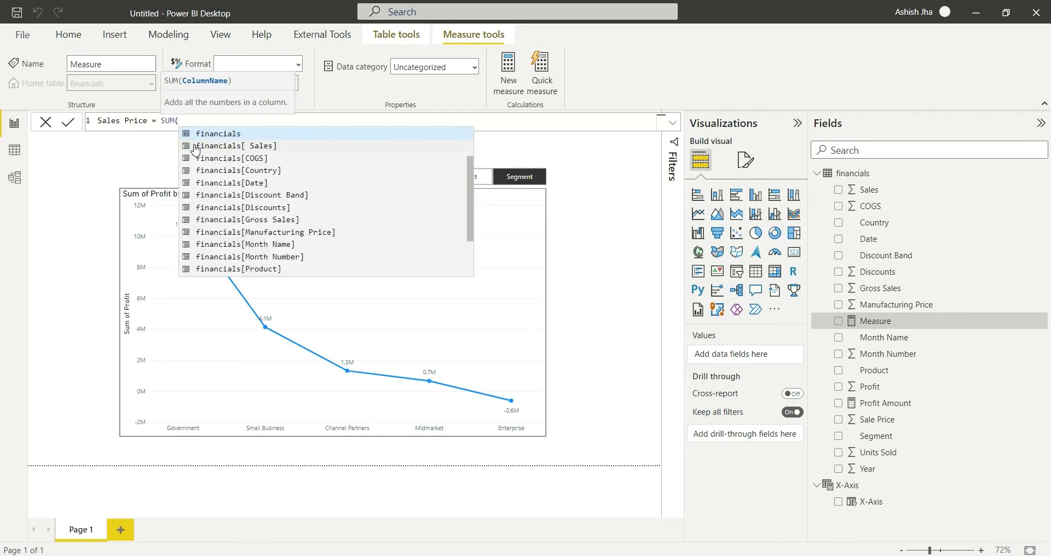
{"action": "type", "text": "sal"}
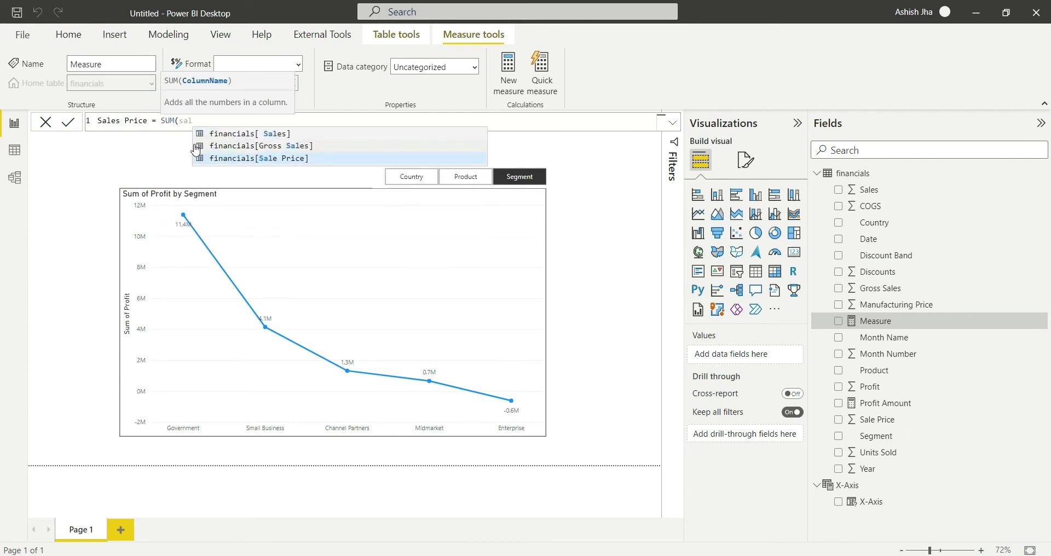
{"action": "key", "text": "Tab"}
{"action": "type", "text": ")"}
{"action": "key", "text": "Return"}
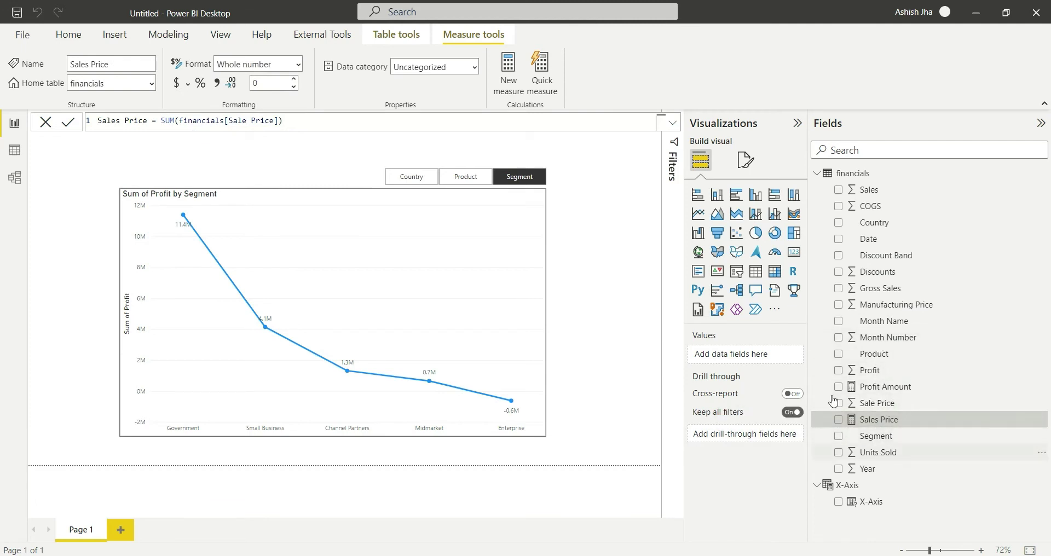
Step: Create the measure UNitsSold = SUM(financials[Units Sold]) in the financials table and close the formula editor
{"action": "left_click", "coordinate": [493, 77]}
{"action": "type", "text": "UNits"}
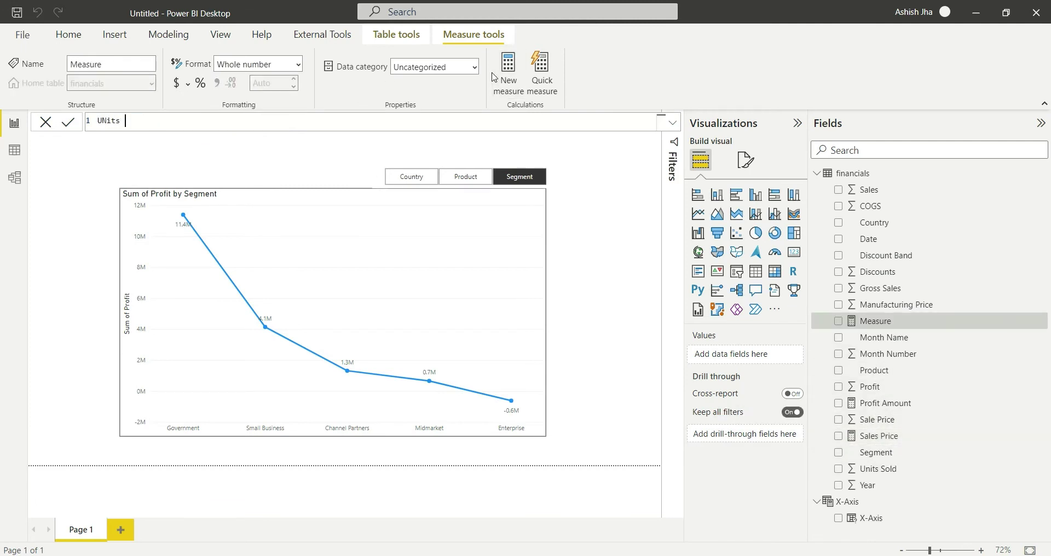
{"action": "type", "text": " Sold = SUM(fina"}
{"action": "key", "text": "Tab"}
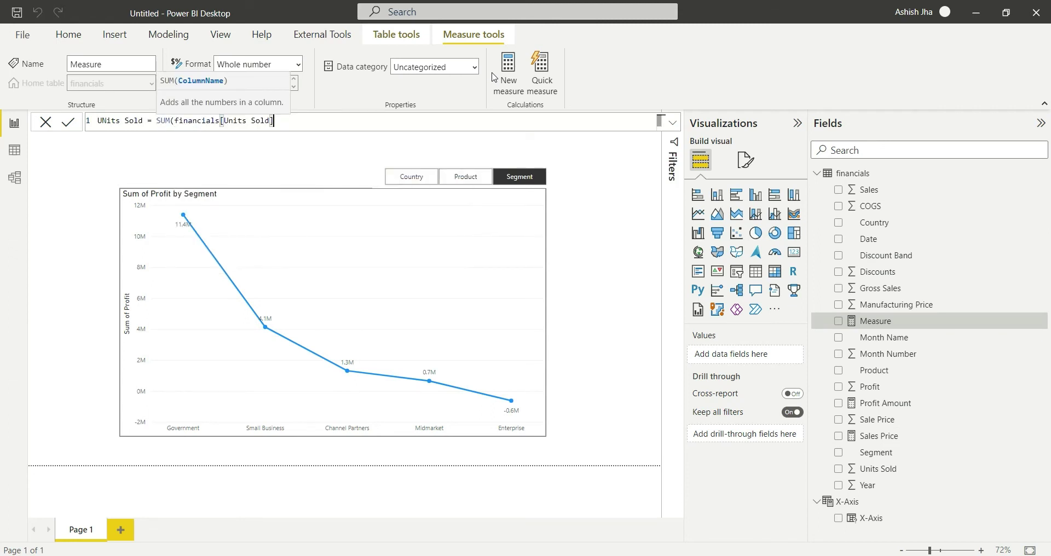
{"action": "left_click", "coordinate": [125, 119]}
{"action": "key", "text": "BackSpace"}
{"action": "key", "text": "Return"}
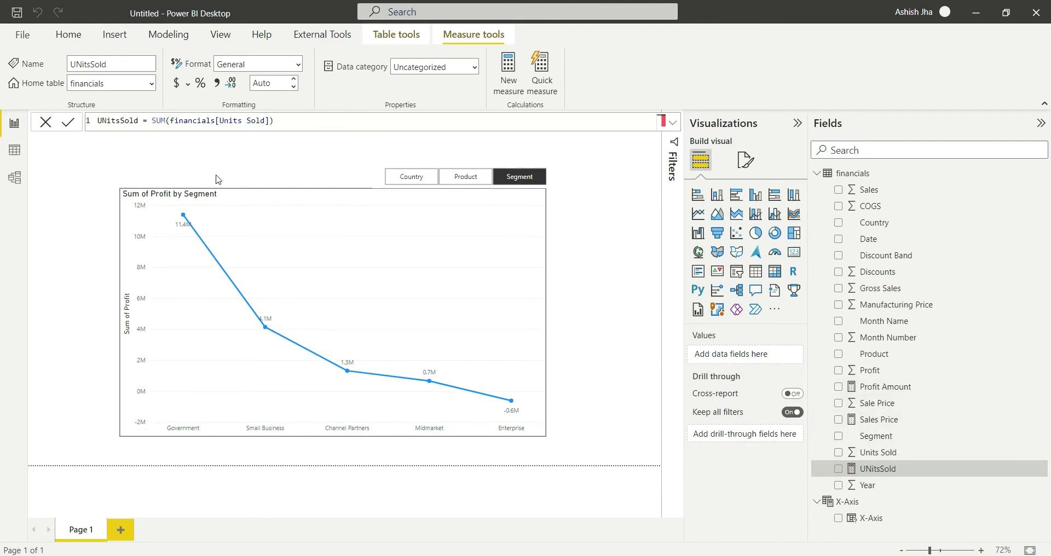
{"action": "left_click", "coordinate": [46, 123]}
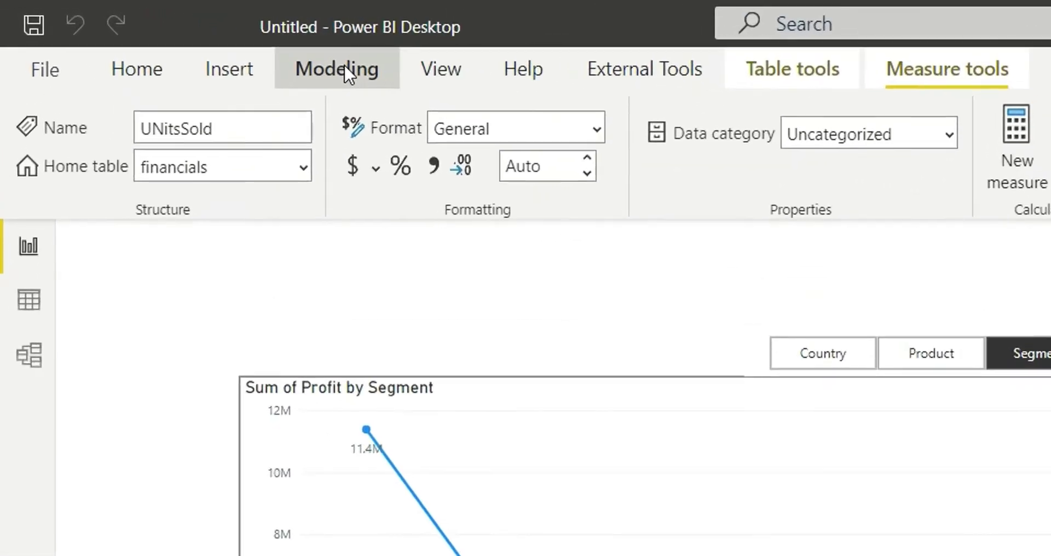
Step: Start a new fields parameter and name it Y-Axis
{"action": "left_click", "coordinate": [171, 35]}
{"action": "left_click", "coordinate": [573, 183]}
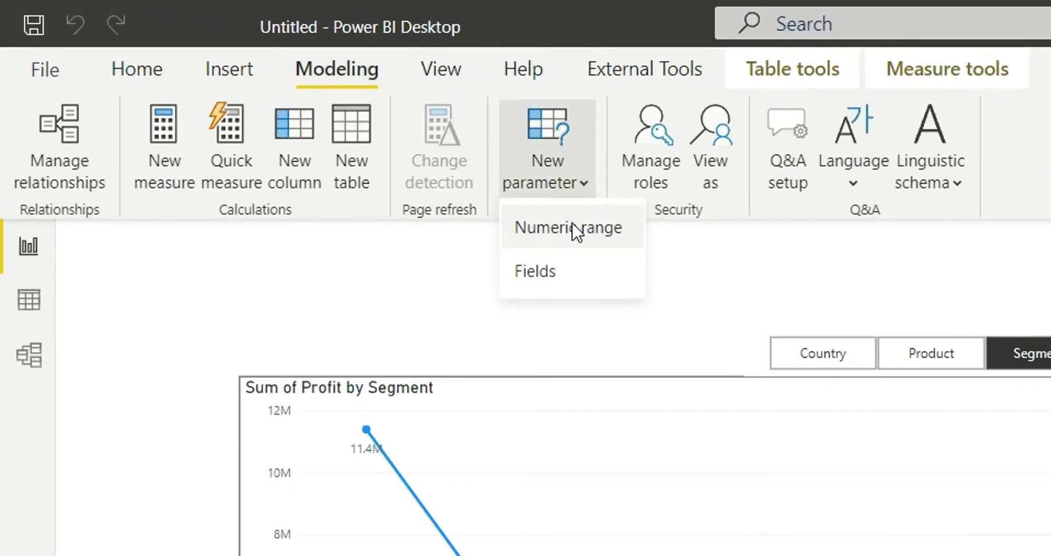
{"action": "left_click", "coordinate": [580, 272]}
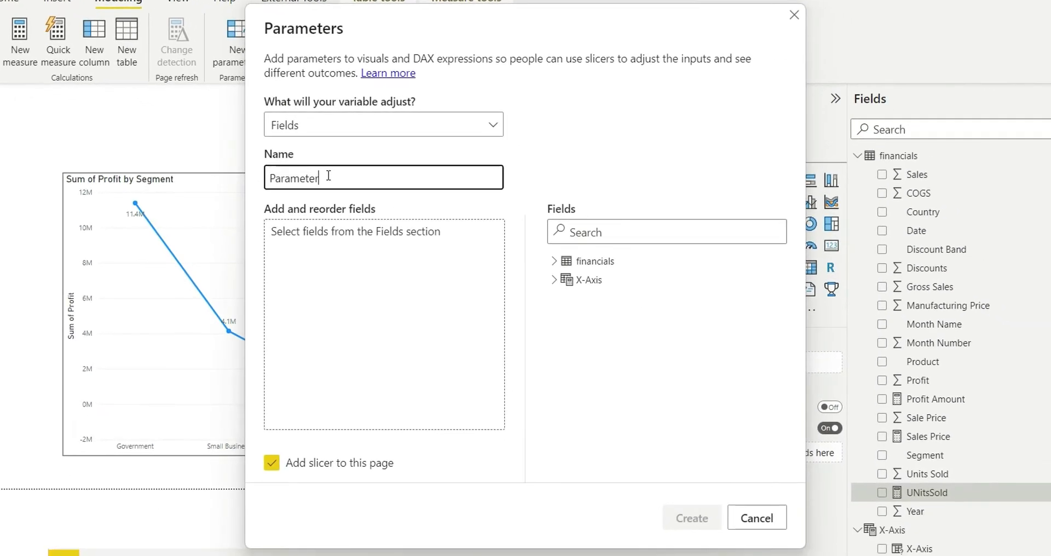
{"action": "double_click", "coordinate": [700, 384]}
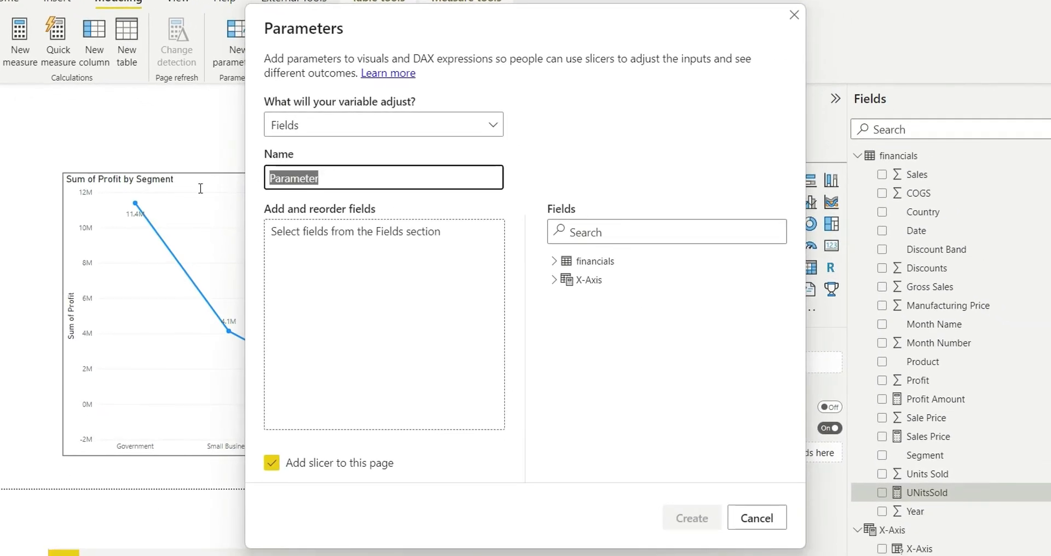
{"action": "type", "text": "Y-Axis"}
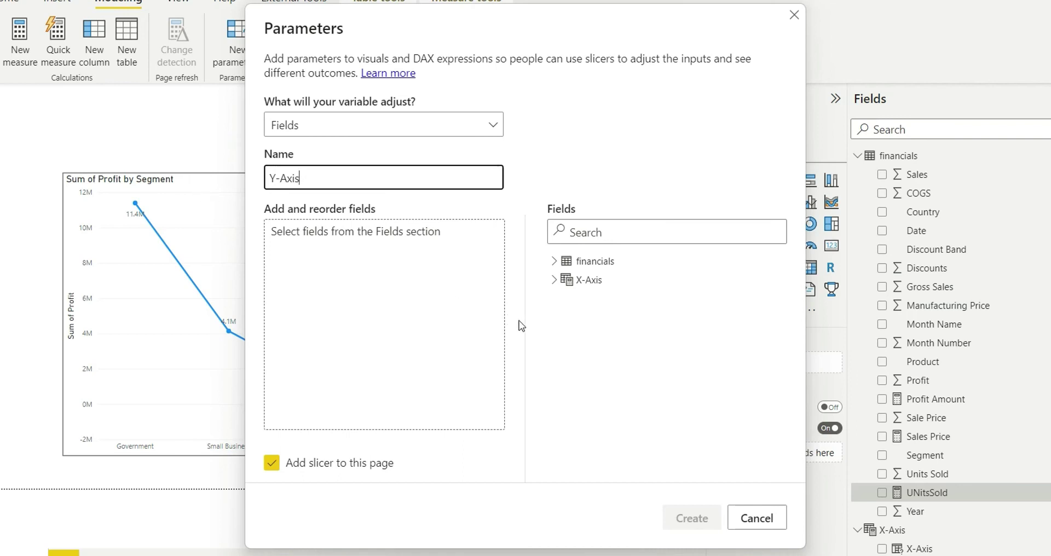
Step: Add the financials measures Profit Amount, Sales Price and UNitsSold to the Y-Axis parameter
{"action": "left_click", "coordinate": [554, 262]}
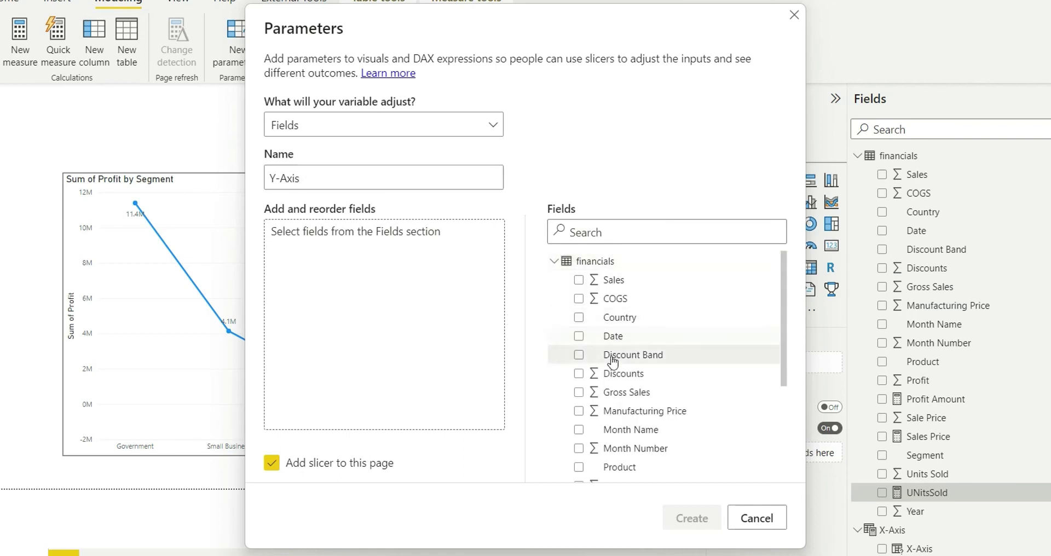
{"action": "scroll", "coordinate": [634, 400], "scroll_direction": "down", "scroll_amount": 3}
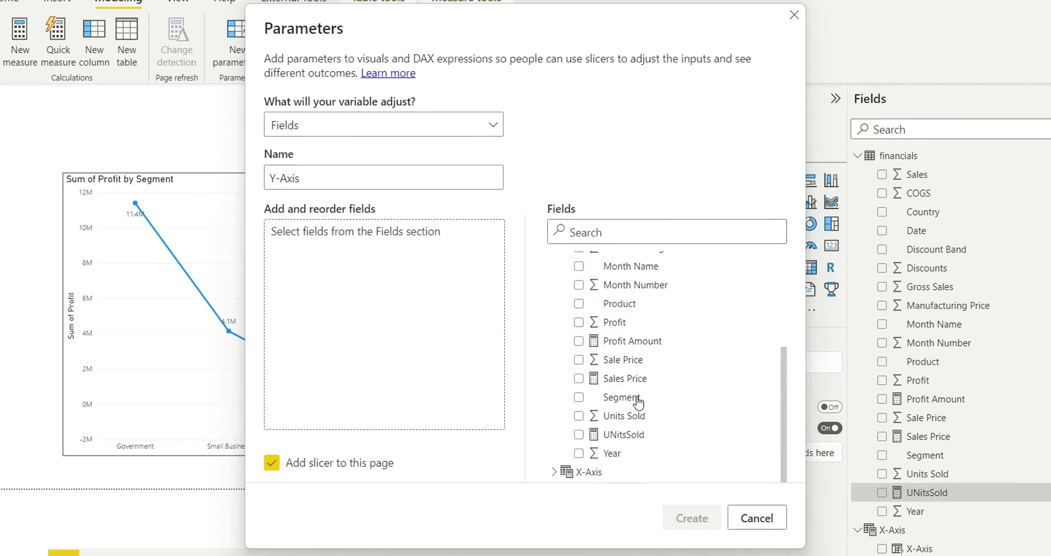
{"action": "left_click", "coordinate": [578, 342]}
{"action": "left_click", "coordinate": [579, 379]}
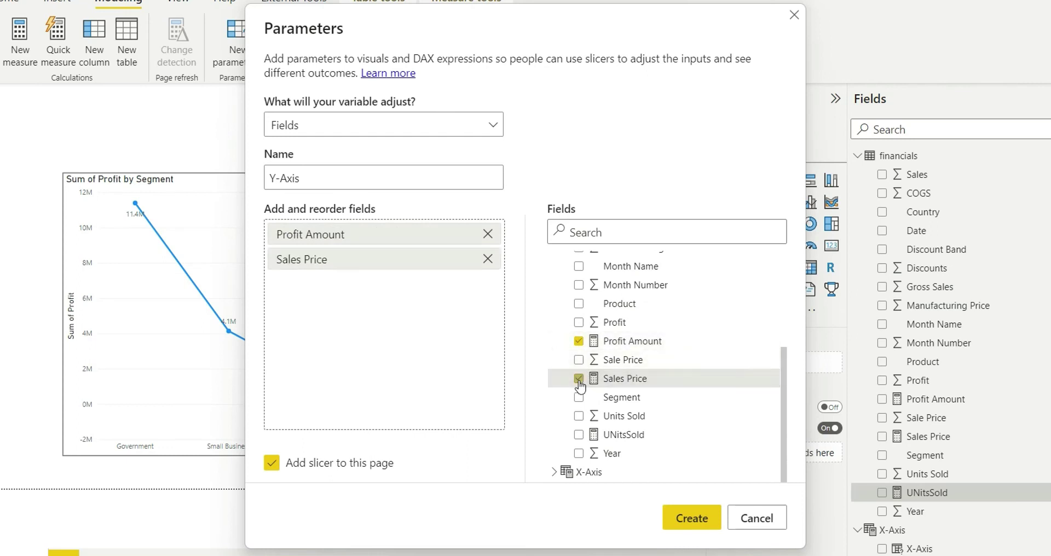
{"action": "left_click", "coordinate": [579, 435]}
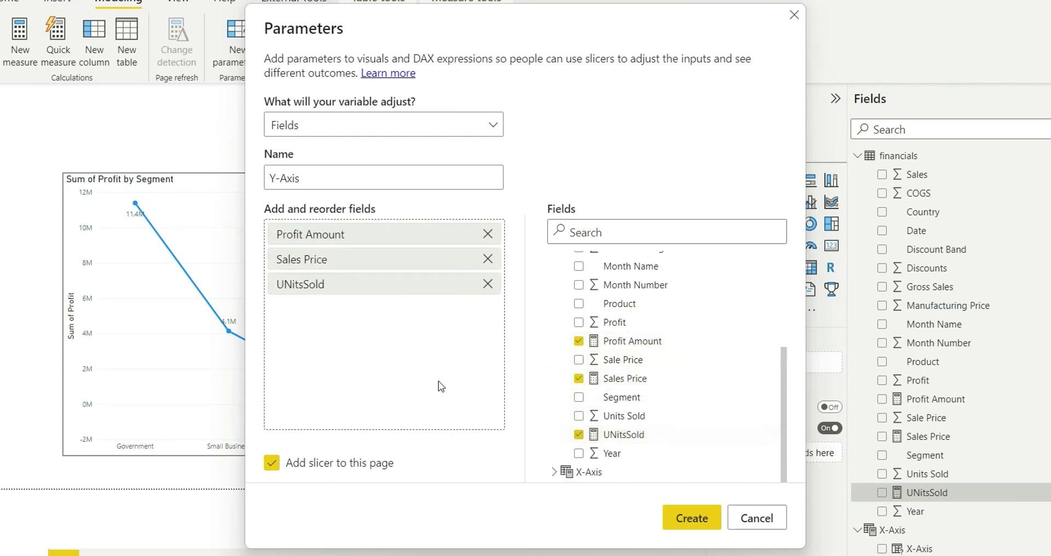
Step: Rename the parameter's Profit Amount entry to Profit and UNitsSold to Units Sold, and create the parameter with its slicer on the page
{"action": "double_click", "coordinate": [318, 235]}
{"action": "type", "text": "Profit"}
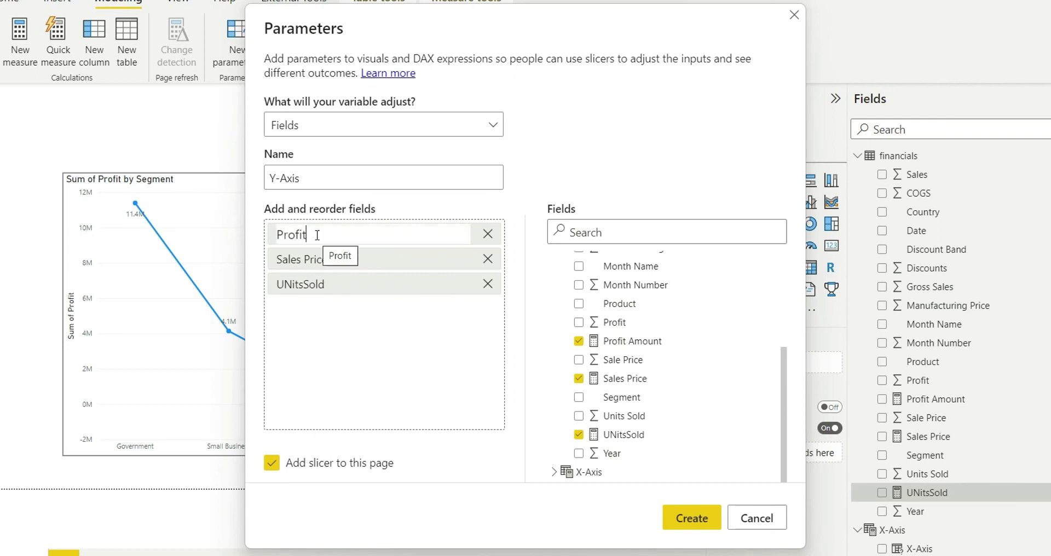
{"action": "key", "text": "Return"}
{"action": "double_click", "coordinate": [301, 265]}
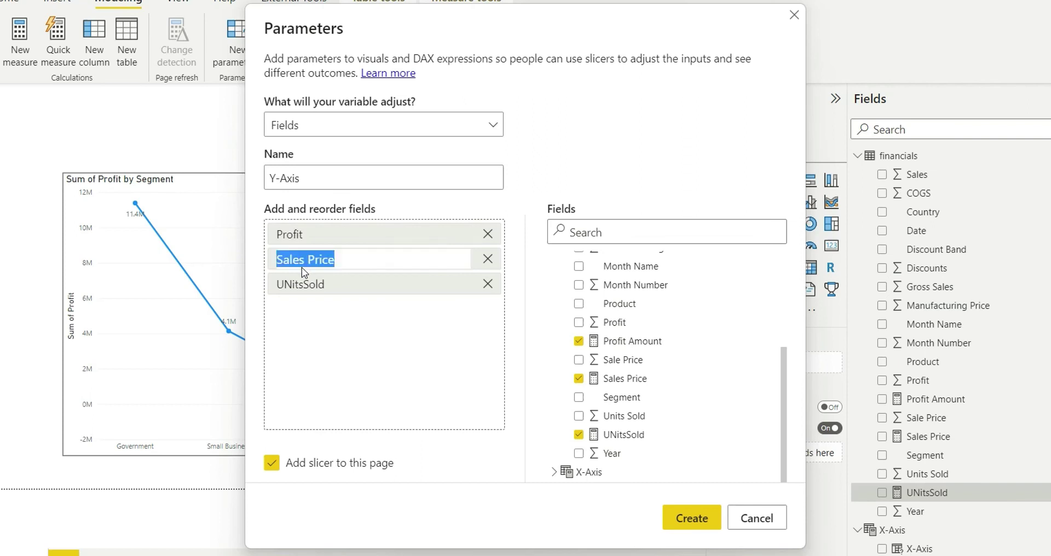
{"action": "key", "text": "Return"}
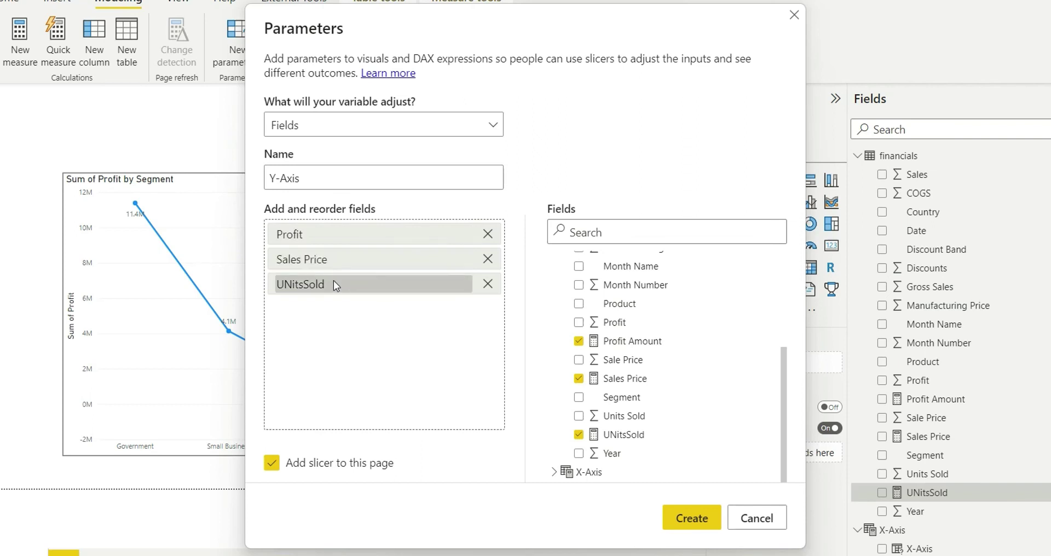
{"action": "double_click", "coordinate": [334, 281]}
{"action": "type", "text": "Un"}
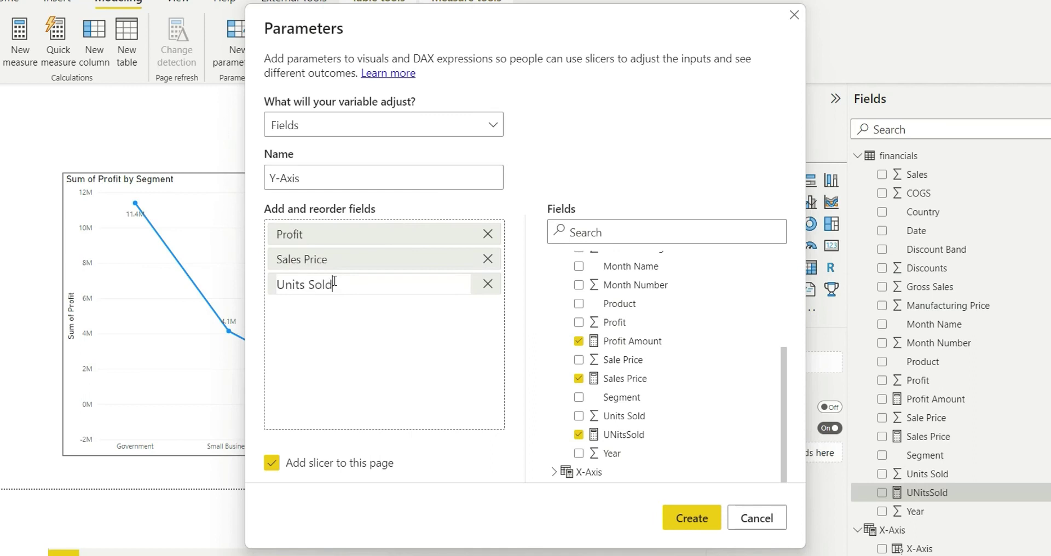
{"action": "key", "text": "Return"}
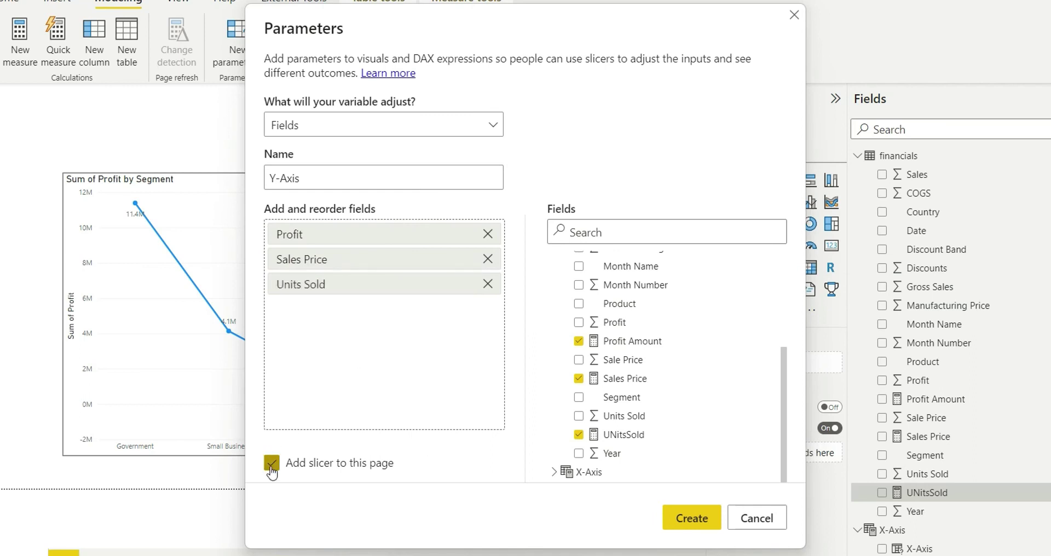
{"action": "left_click", "coordinate": [694, 518]}
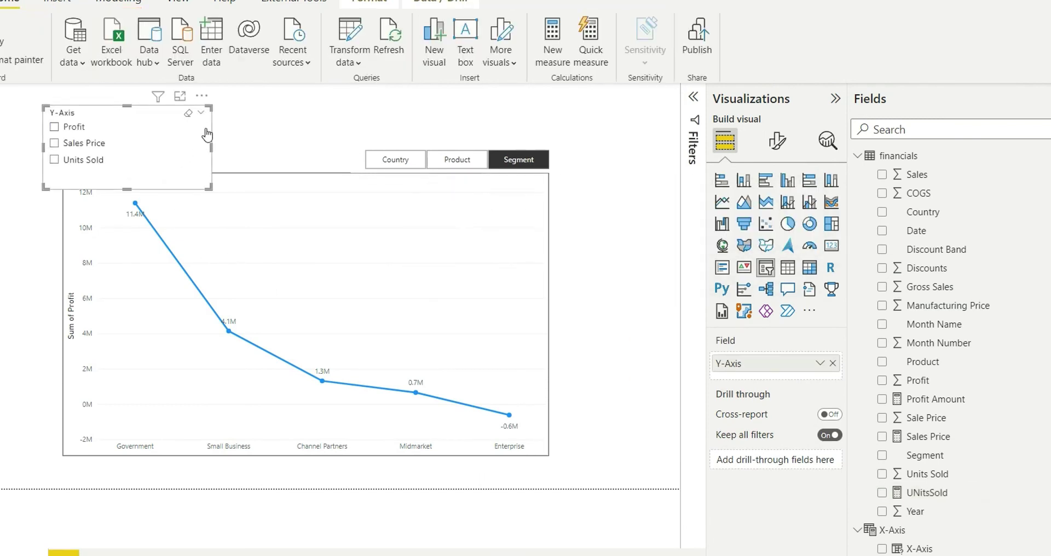
Step: Place the Y-Axis slicer beside the line chart, narrowed to fit its options, and turn on single select for it
{"action": "left_click_drag", "start_coordinate": [208, 130], "coordinate": [675, 198]}
{"action": "left_click_drag", "start_coordinate": [510, 216], "coordinate": [554, 223]}
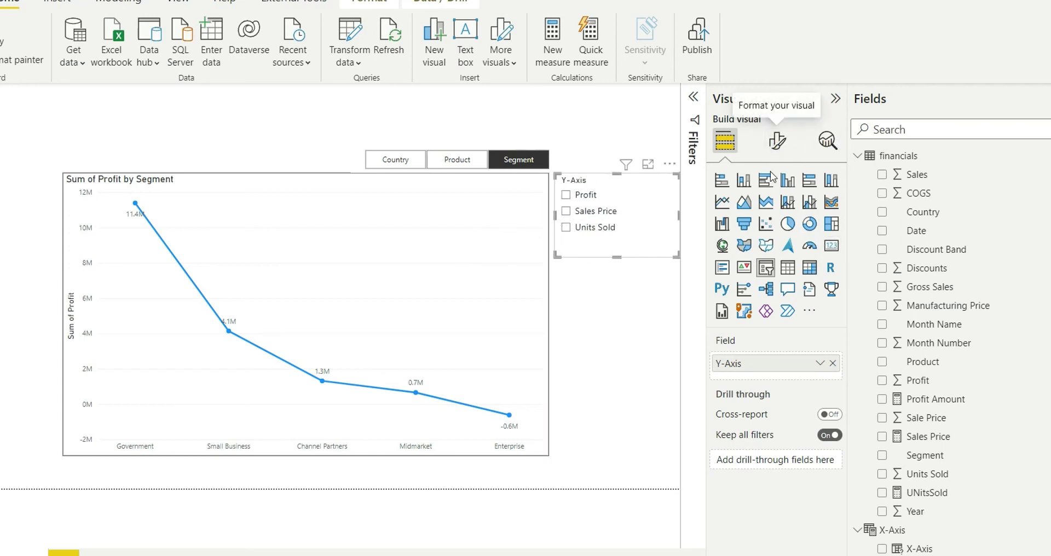
{"action": "left_click", "coordinate": [777, 141]}
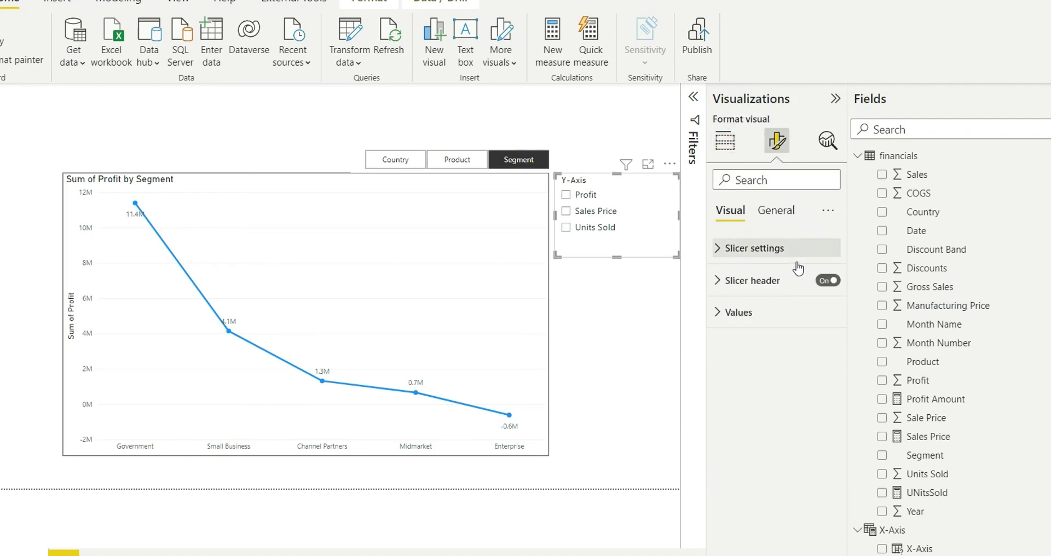
{"action": "left_click", "coordinate": [761, 255]}
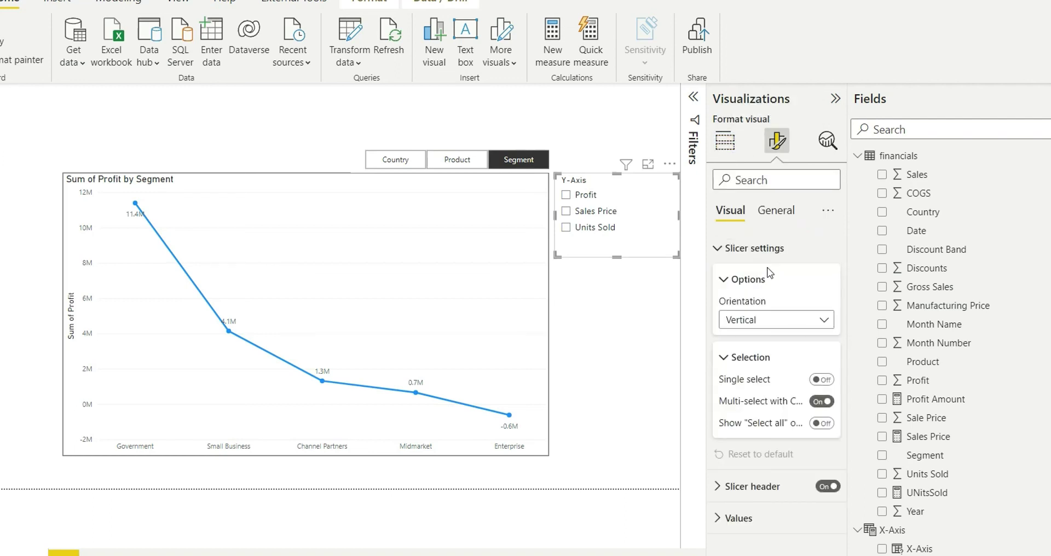
{"action": "left_click", "coordinate": [821, 379]}
{"action": "left_click_drag", "start_coordinate": [678, 216], "coordinate": [649, 219]}
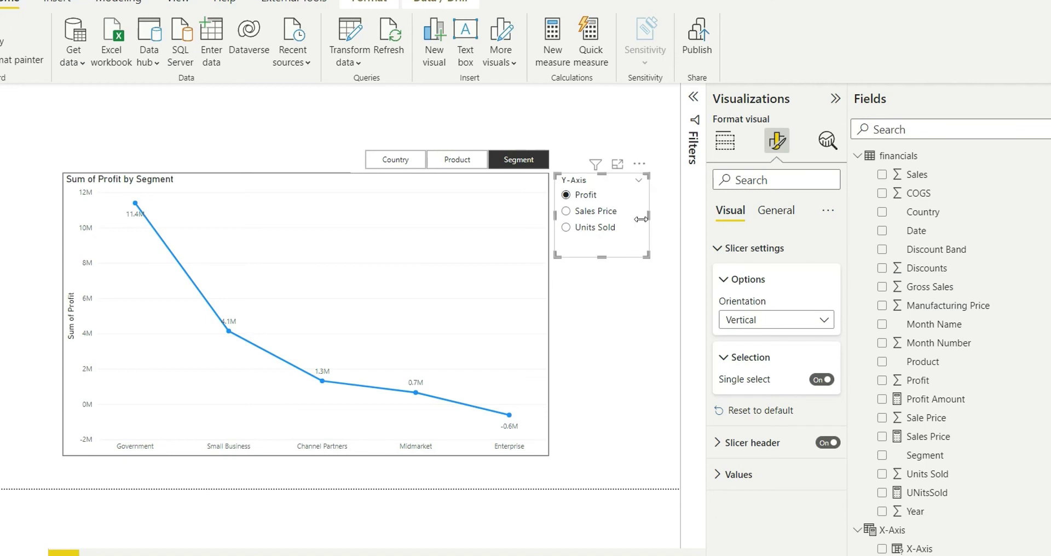
Step: Replace Sum of Profit on the line chart's Y-axis with the Y-Axis parameter field
{"action": "left_click", "coordinate": [543, 340]}
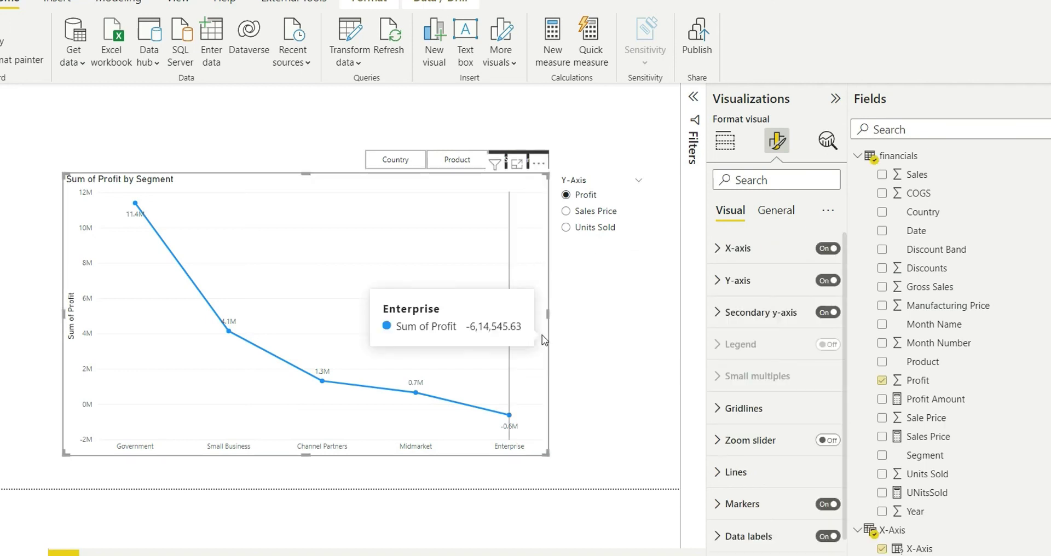
{"action": "left_click", "coordinate": [725, 141]}
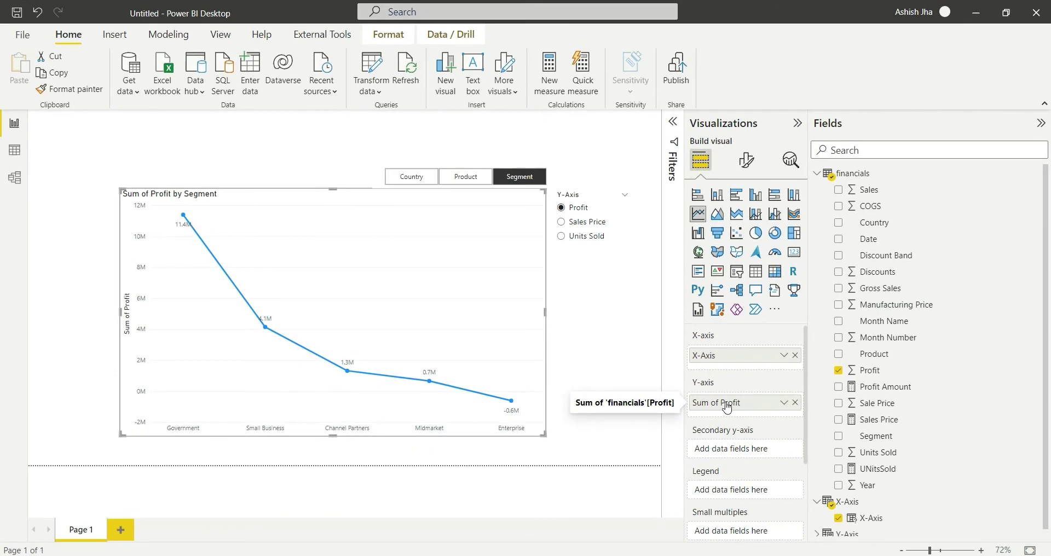
{"action": "left_click", "coordinate": [795, 402]}
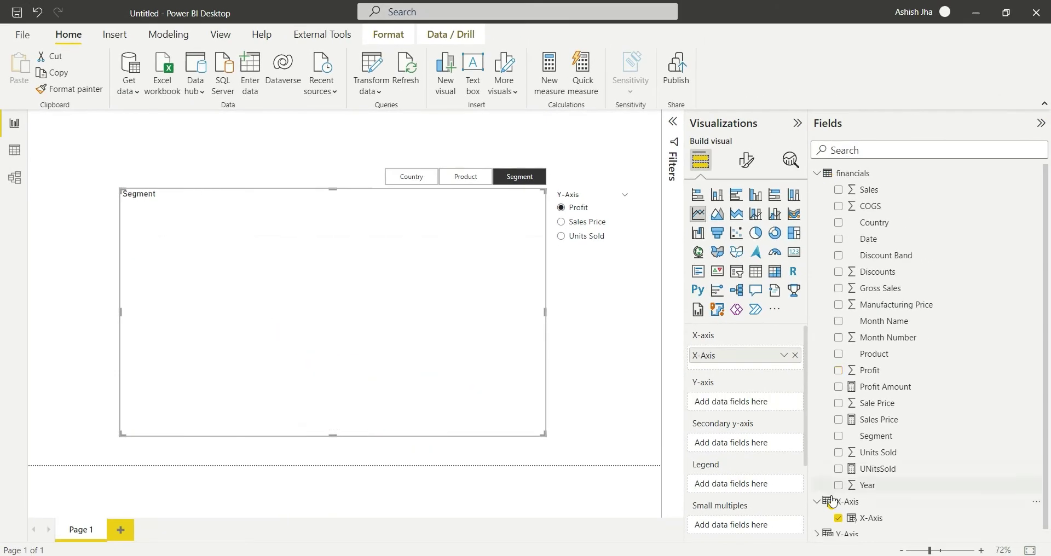
{"action": "scroll", "coordinate": [895, 466], "scroll_direction": "down", "scroll_amount": 1}
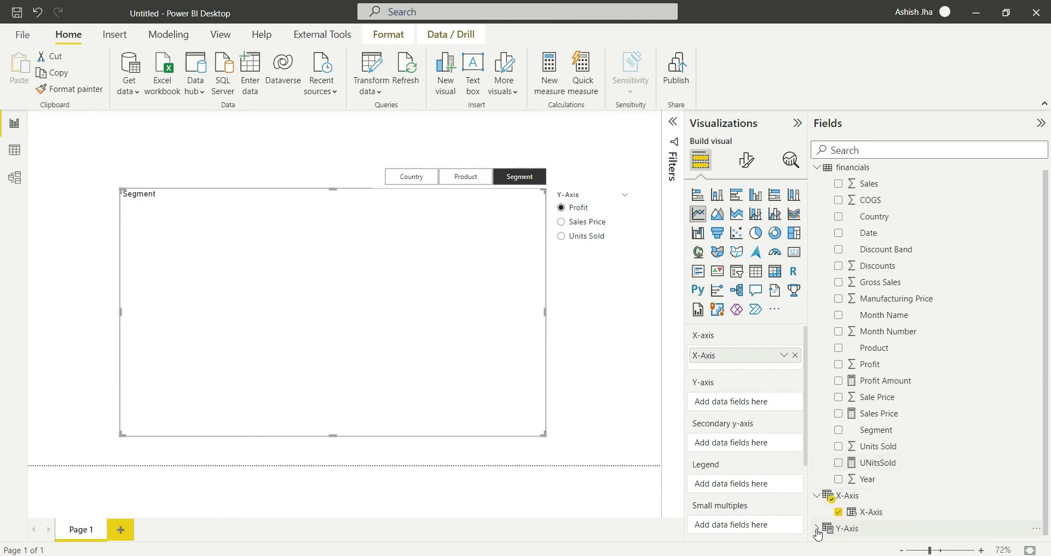
{"action": "scroll", "coordinate": [896, 468], "scroll_direction": "down", "scroll_amount": 1}
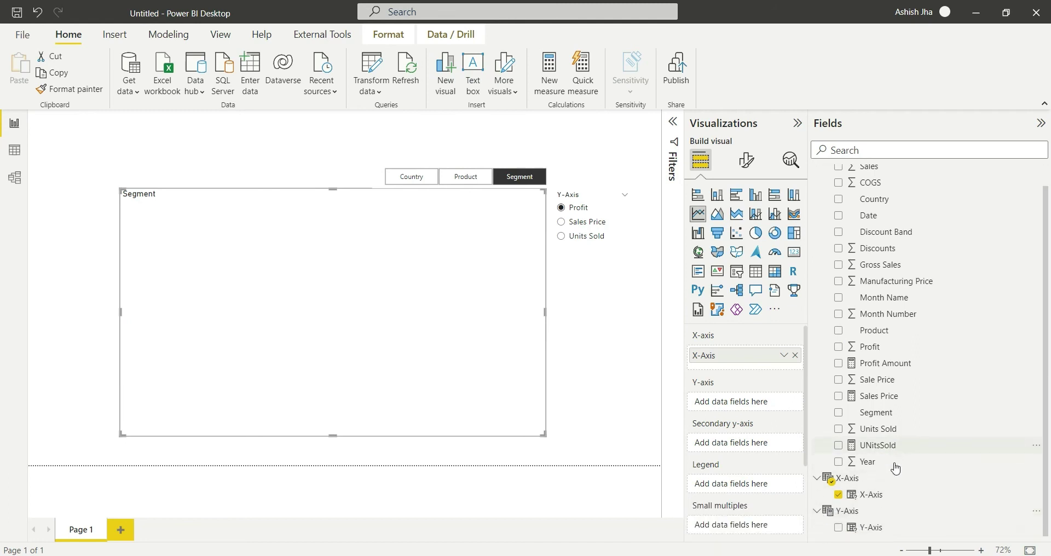
{"action": "left_click", "coordinate": [836, 529]}
{"action": "left_click_drag", "start_coordinate": [722, 490], "coordinate": [711, 402]}
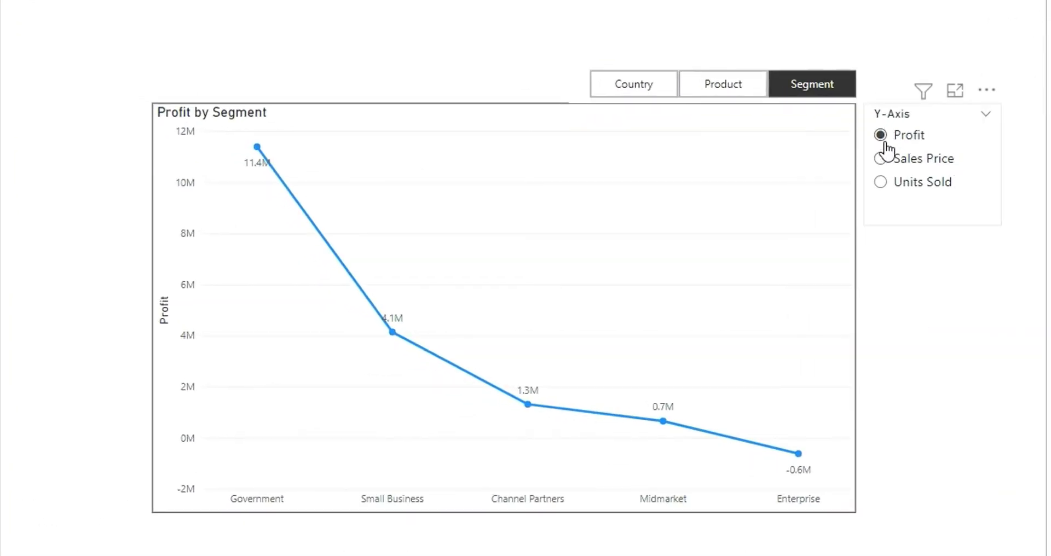
Step: Test both slicers by showing Sales Price by Country, Sales Price by Segment and Units Sold by Segment in the chart
{"action": "left_click", "coordinate": [882, 164]}
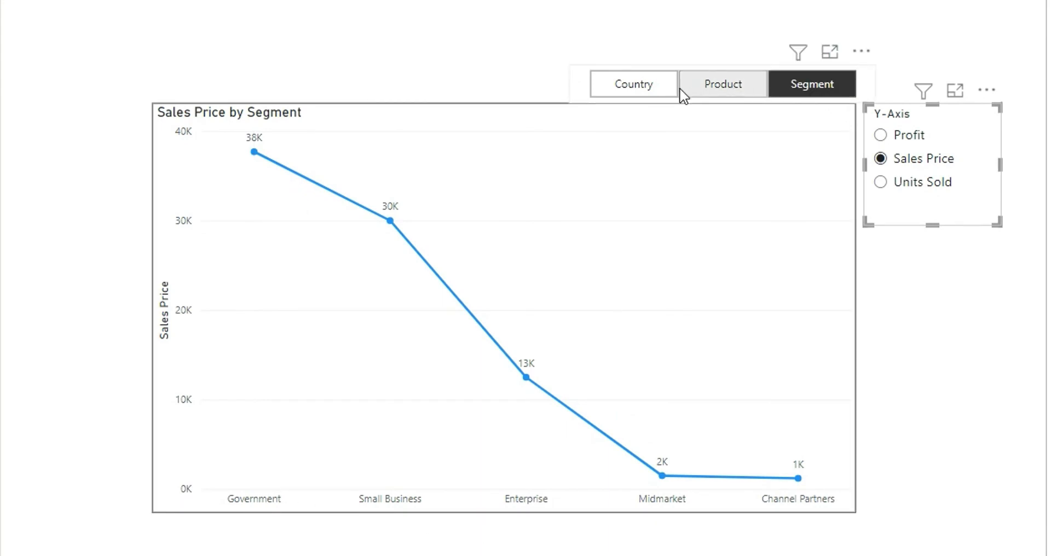
{"action": "left_click", "coordinate": [633, 85]}
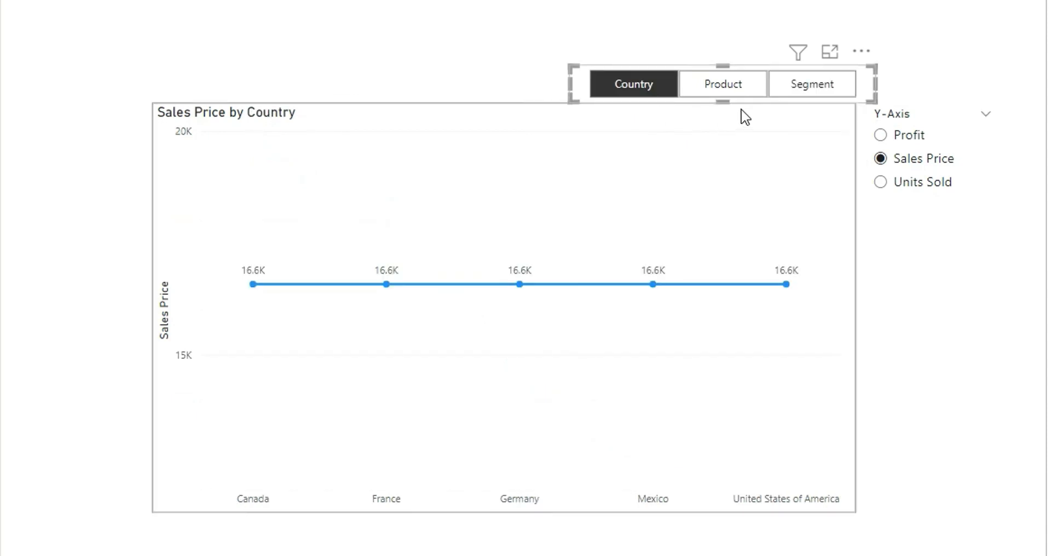
{"action": "left_click", "coordinate": [830, 93]}
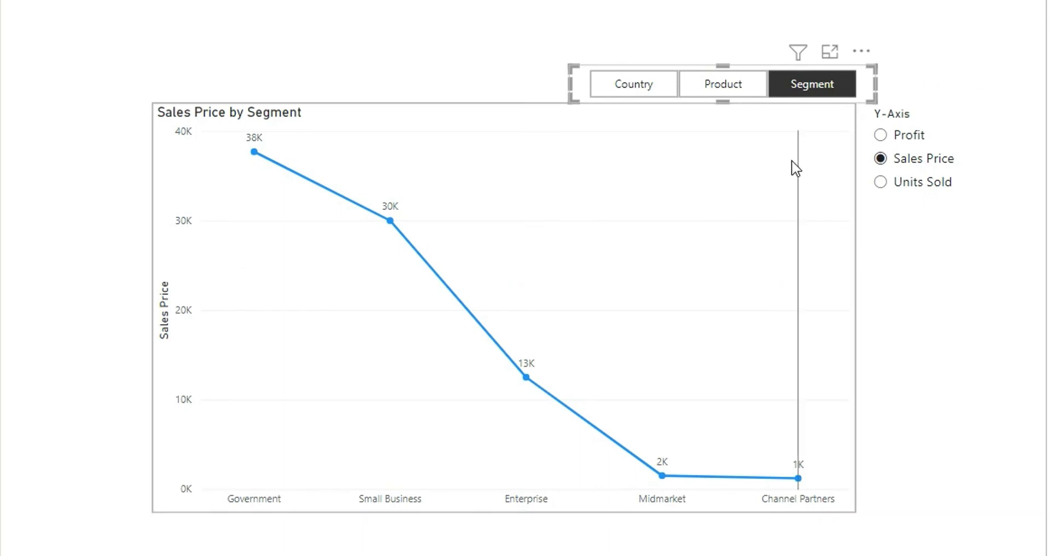
{"action": "left_click", "coordinate": [880, 182]}
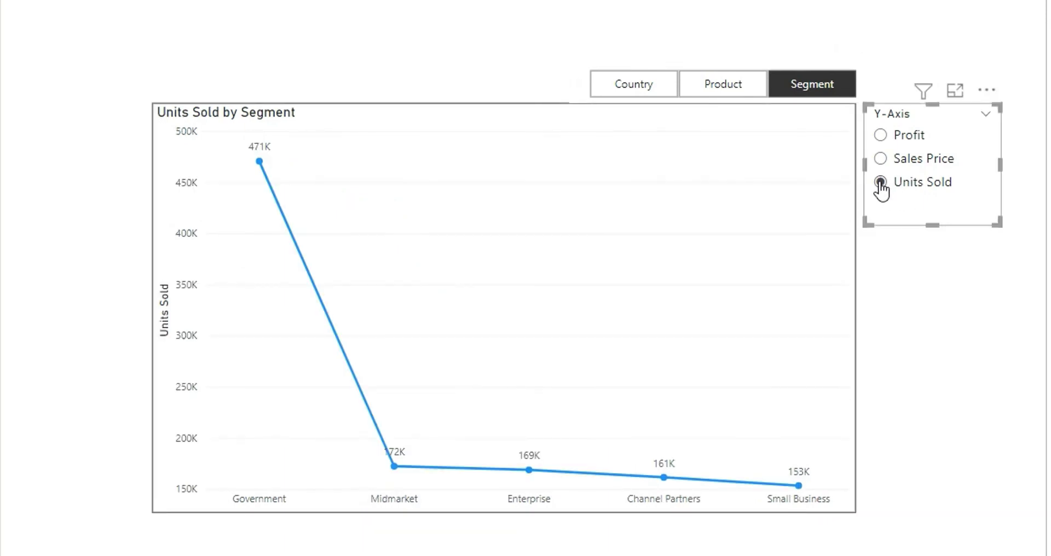